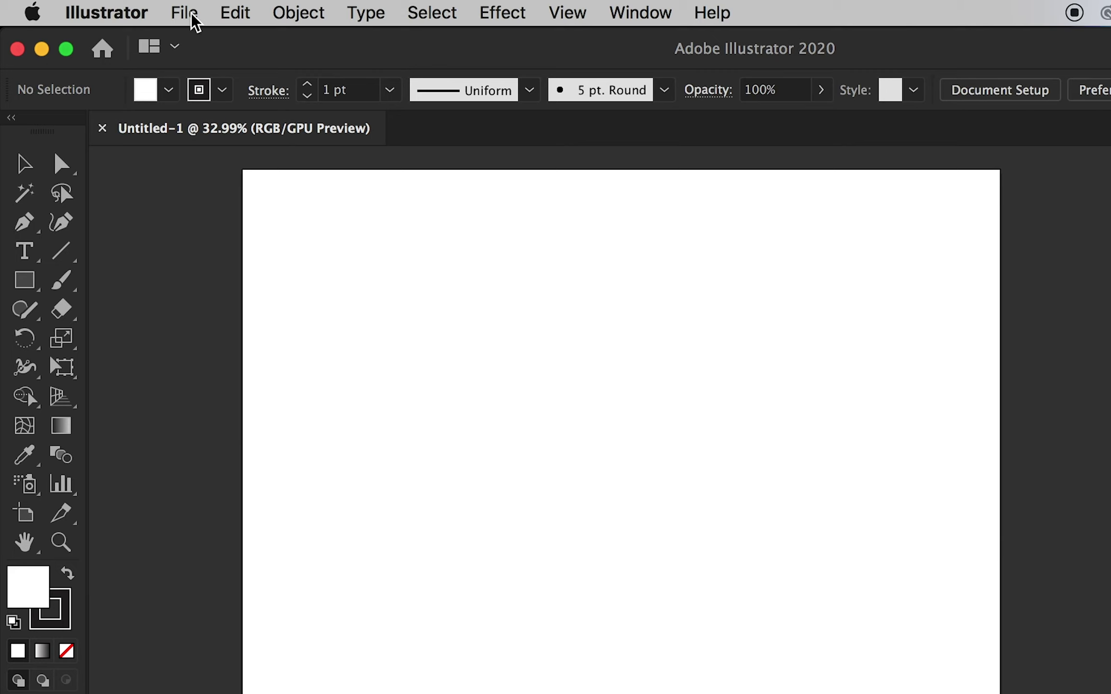
Draw a rectangle near the artboard centre and fill it solid black.
click(187, 13)
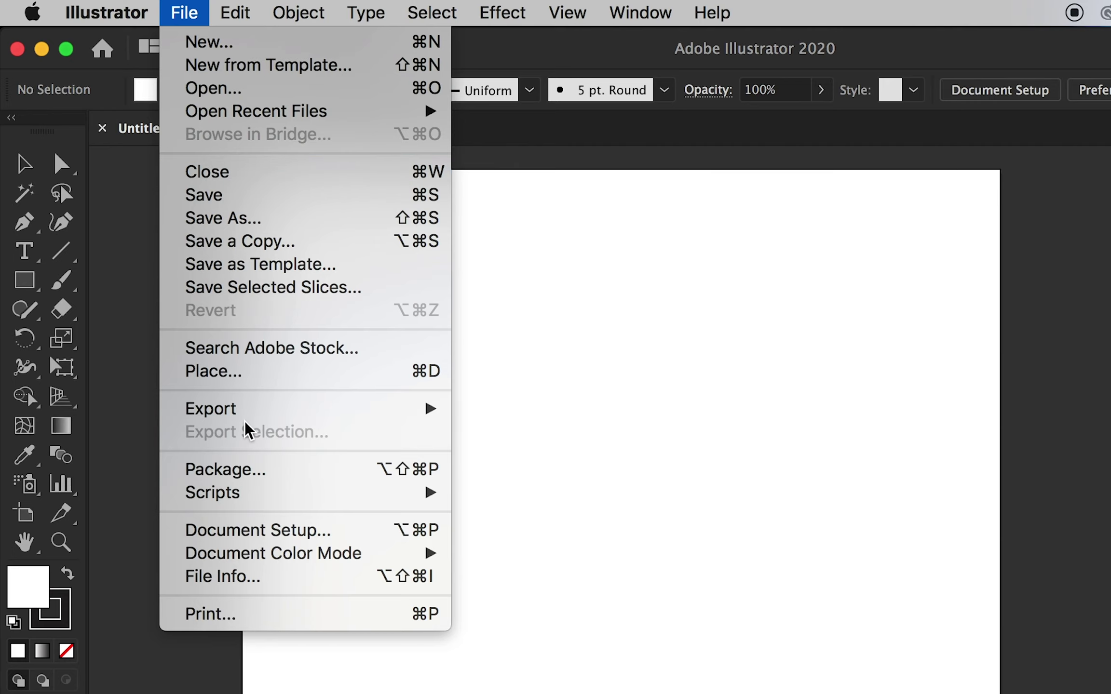
mouse_move(298, 13)
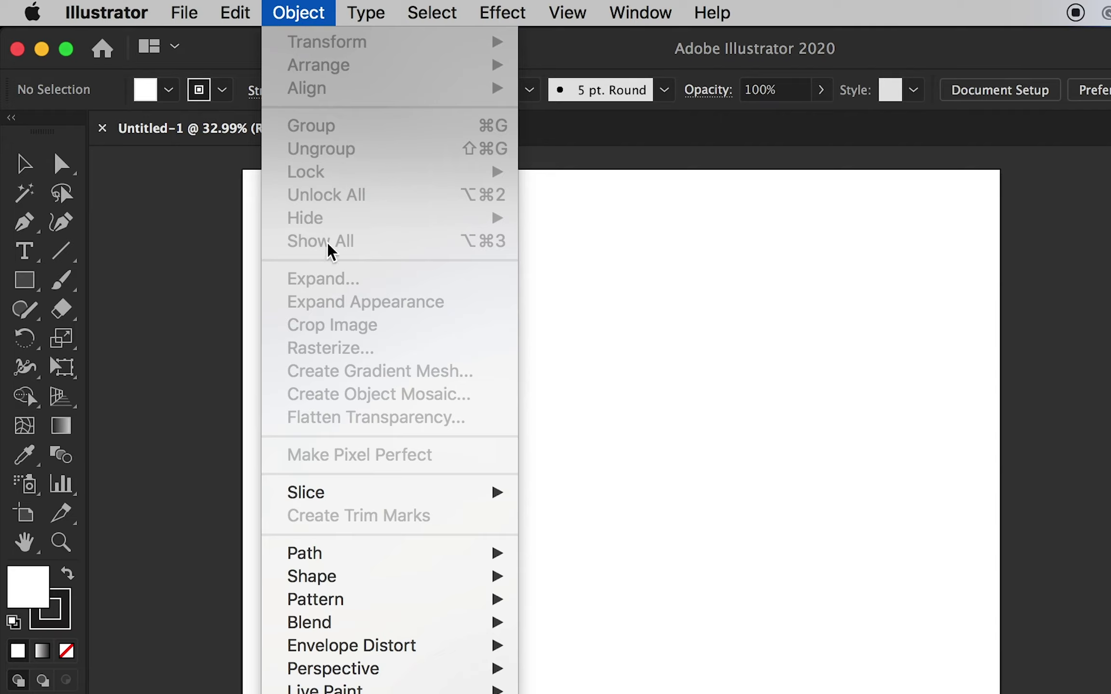
click(662, 470)
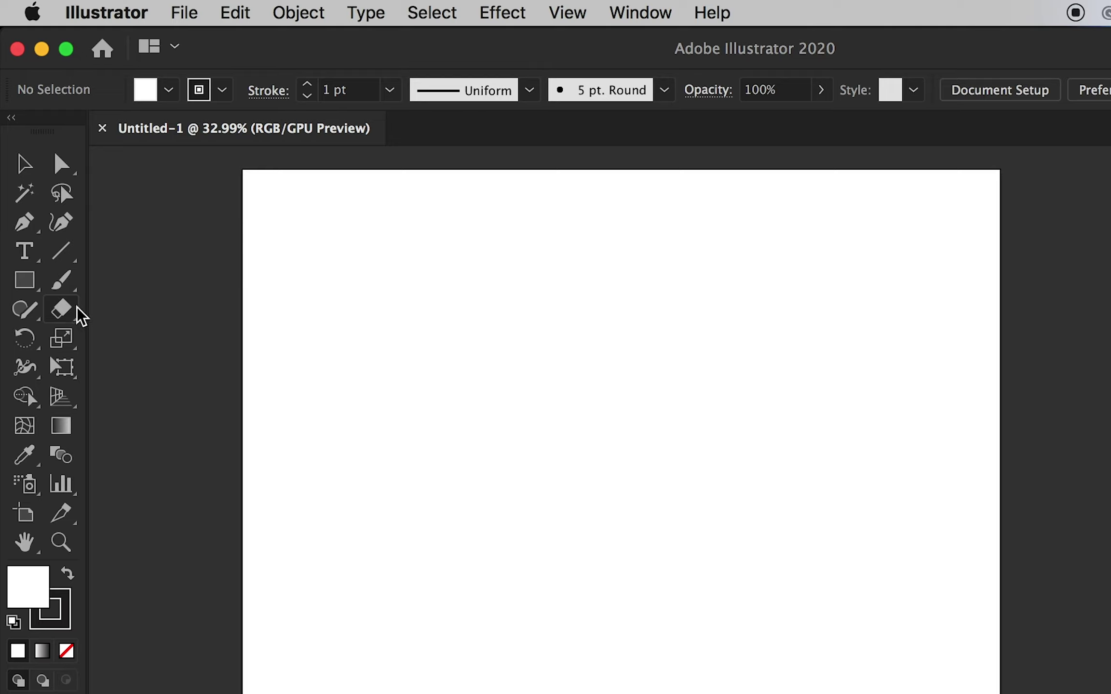
drag(456, 321, 732, 529)
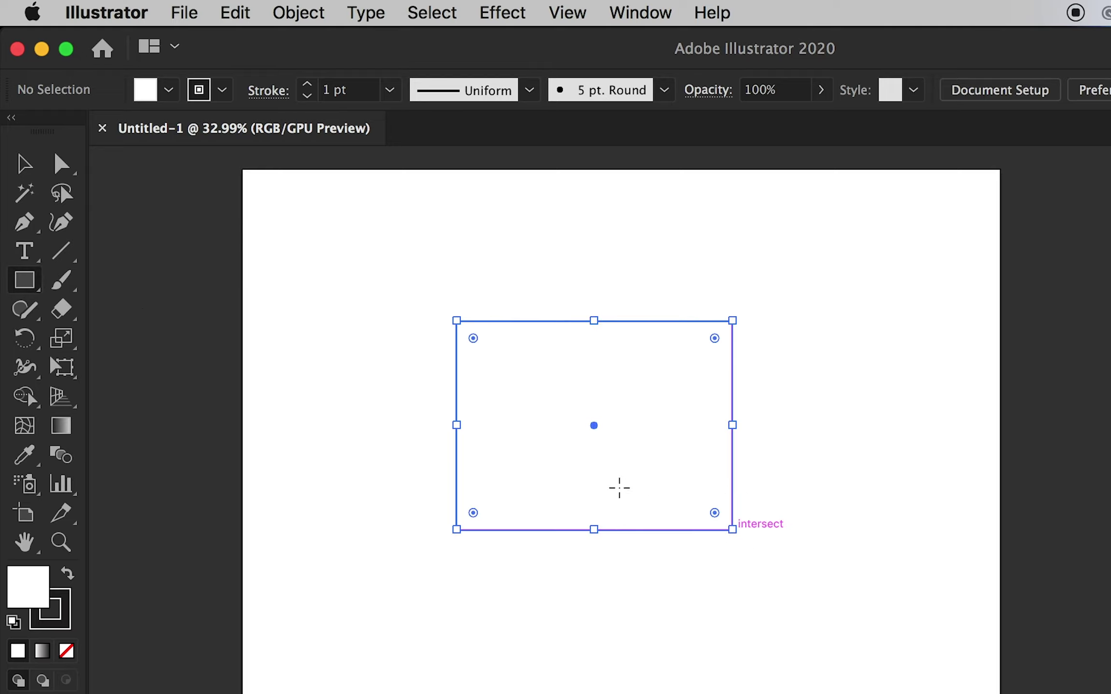
click(26, 164)
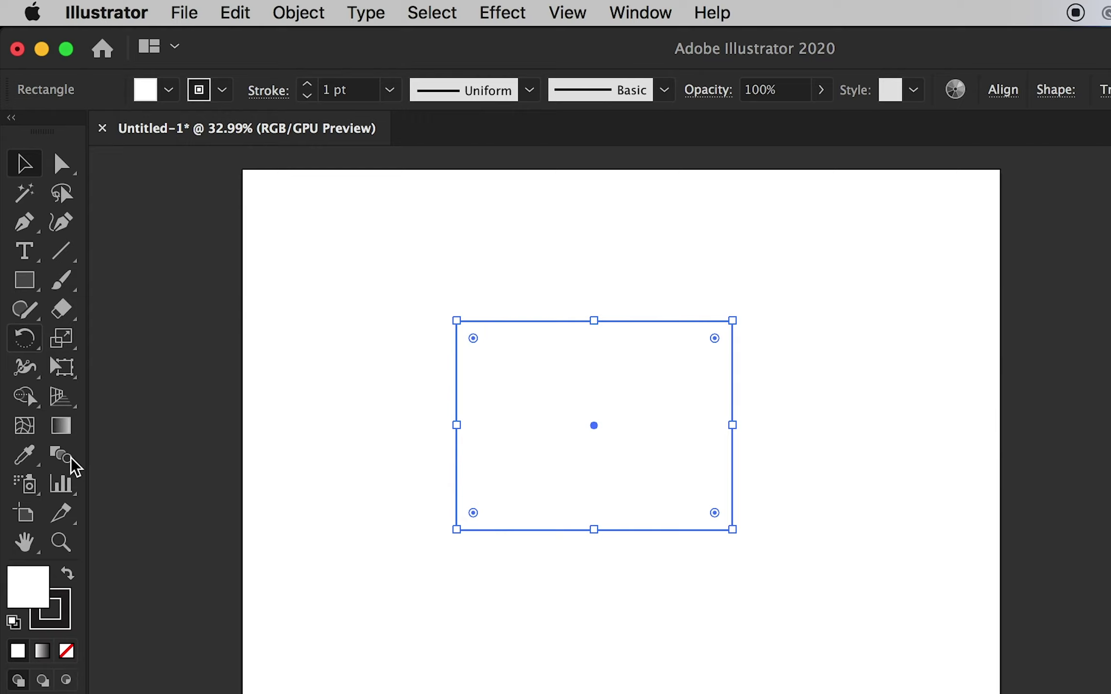
click(67, 574)
click(257, 324)
Add Lorem ipsum placeholder text above the rectangle and enlarge it.
click(30, 255)
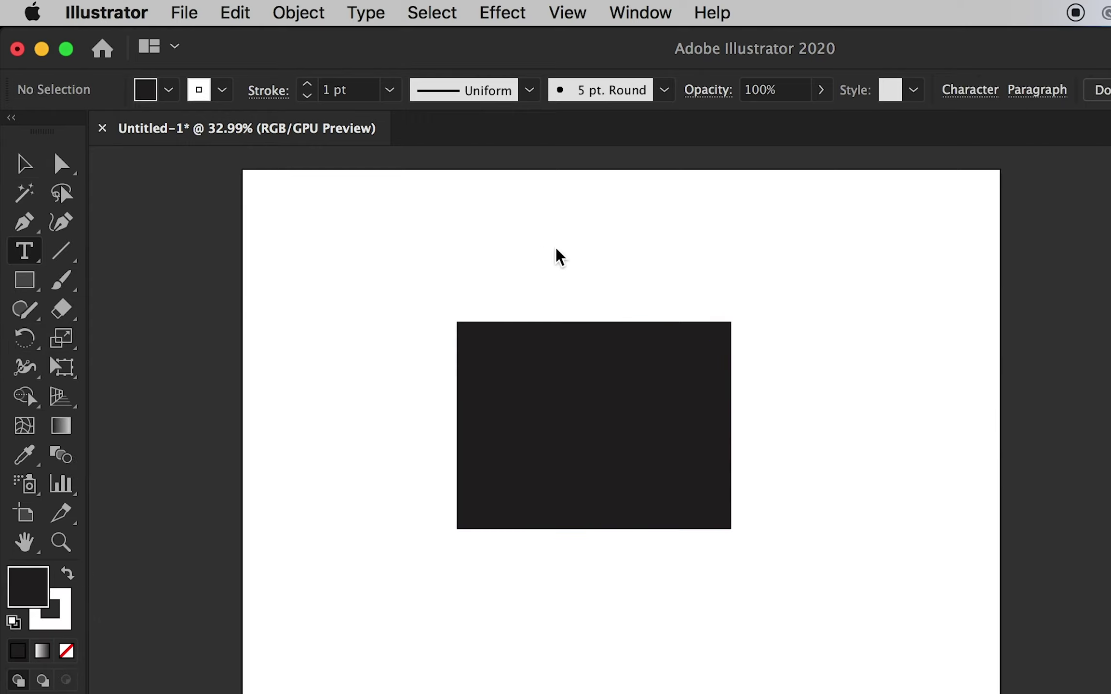
click(554, 247)
key(Escape)
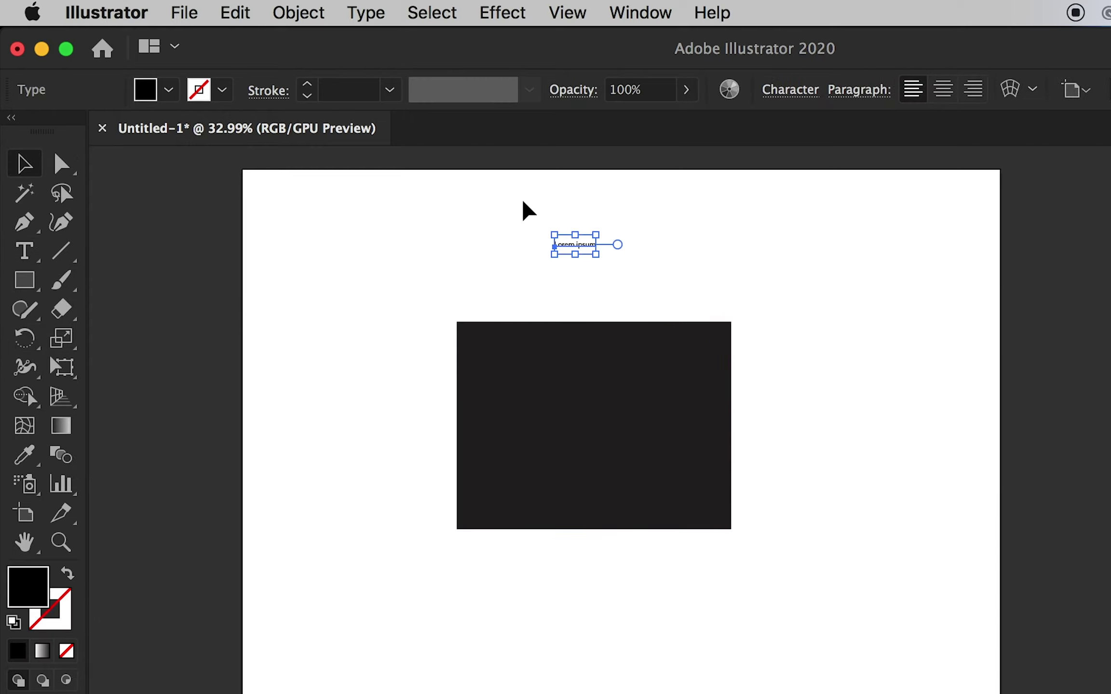
drag(598, 254, 846, 297)
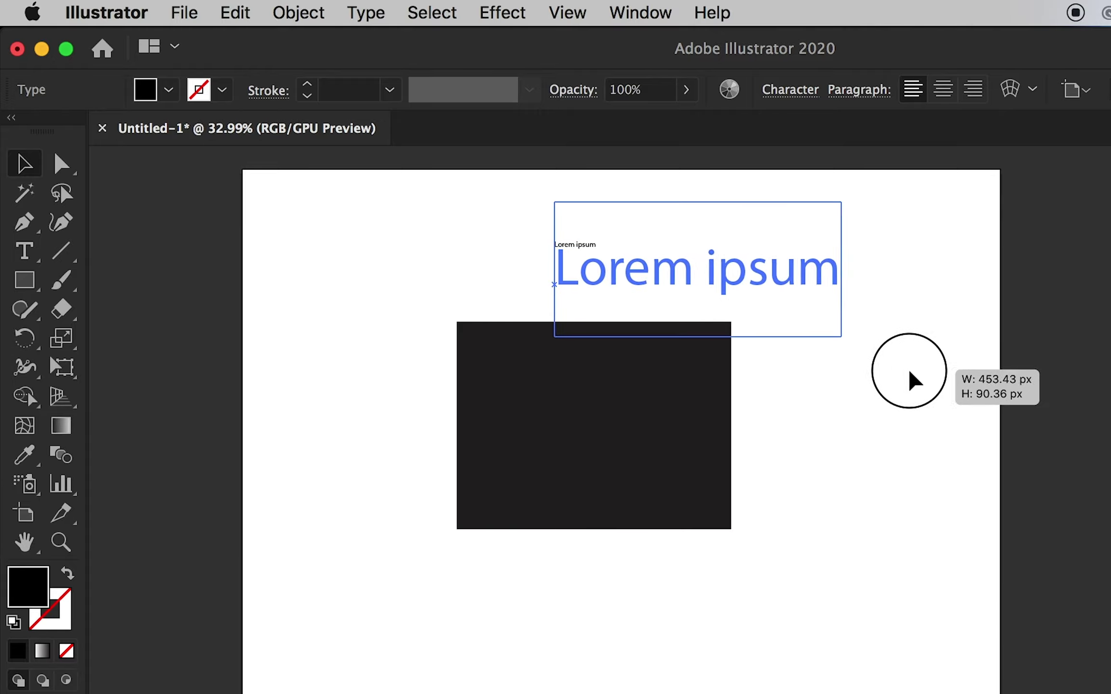
Reposition the black rectangle below the text, then deselect everything.
mouse_move(632, 373)
mouse_down()
mouse_move(526, 440)
mouse_move(495, 439)
mouse_move(532, 470)
mouse_up()
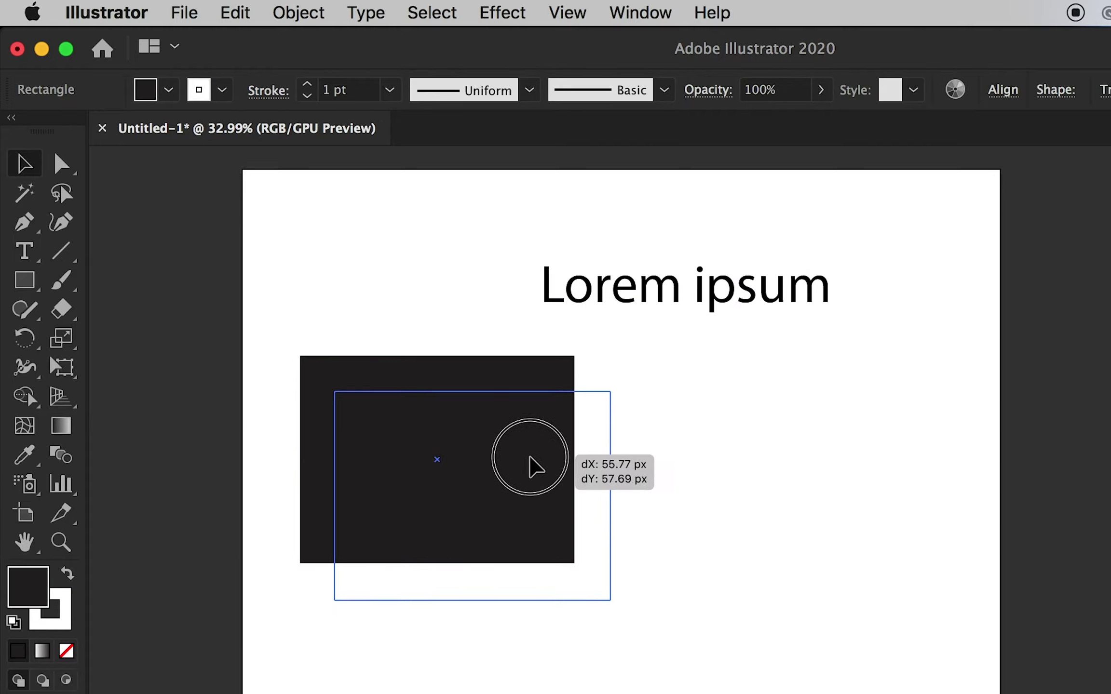
mouse_move(605, 312)
mouse_down()
mouse_move(545, 328)
mouse_move(557, 304)
mouse_up()
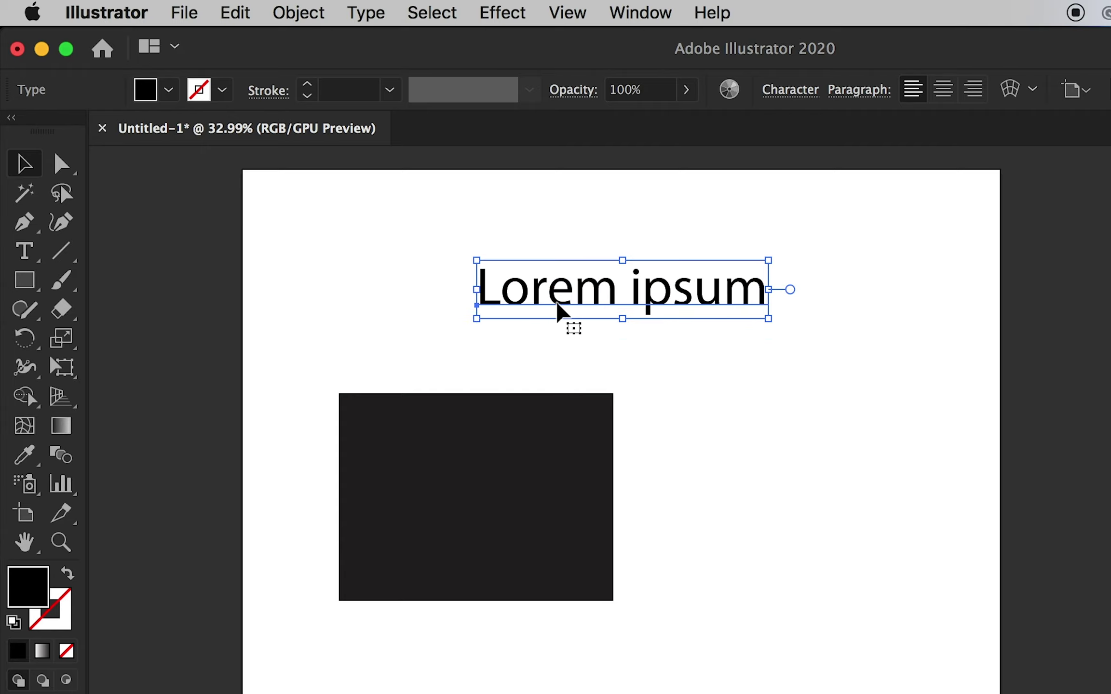
click(400, 296)
click(287, 17)
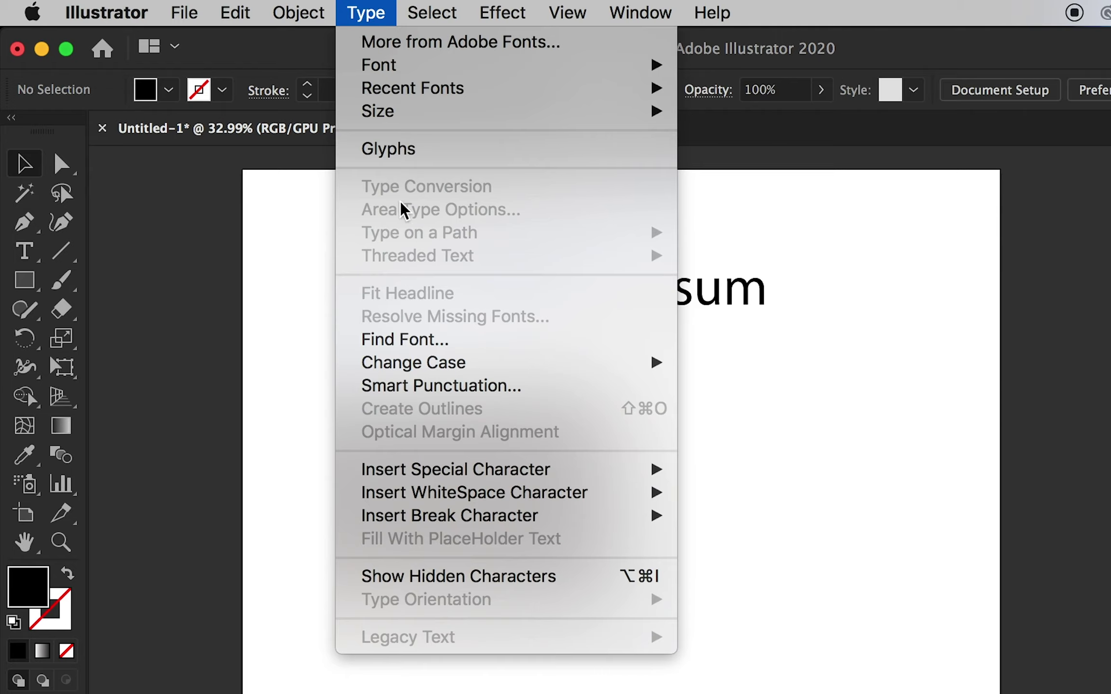
Shift the Lorem ipsum text slightly left, then Select All and deselect.
click(781, 409)
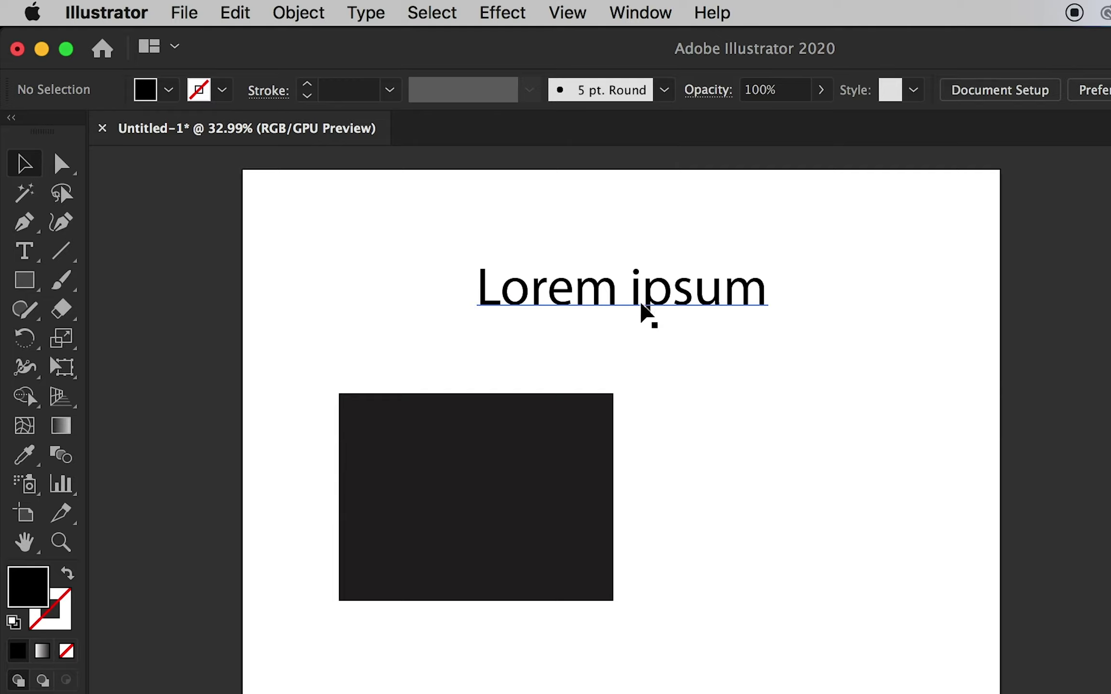
mouse_move(642, 310)
mouse_down()
mouse_move(613, 300)
mouse_move(608, 322)
mouse_up()
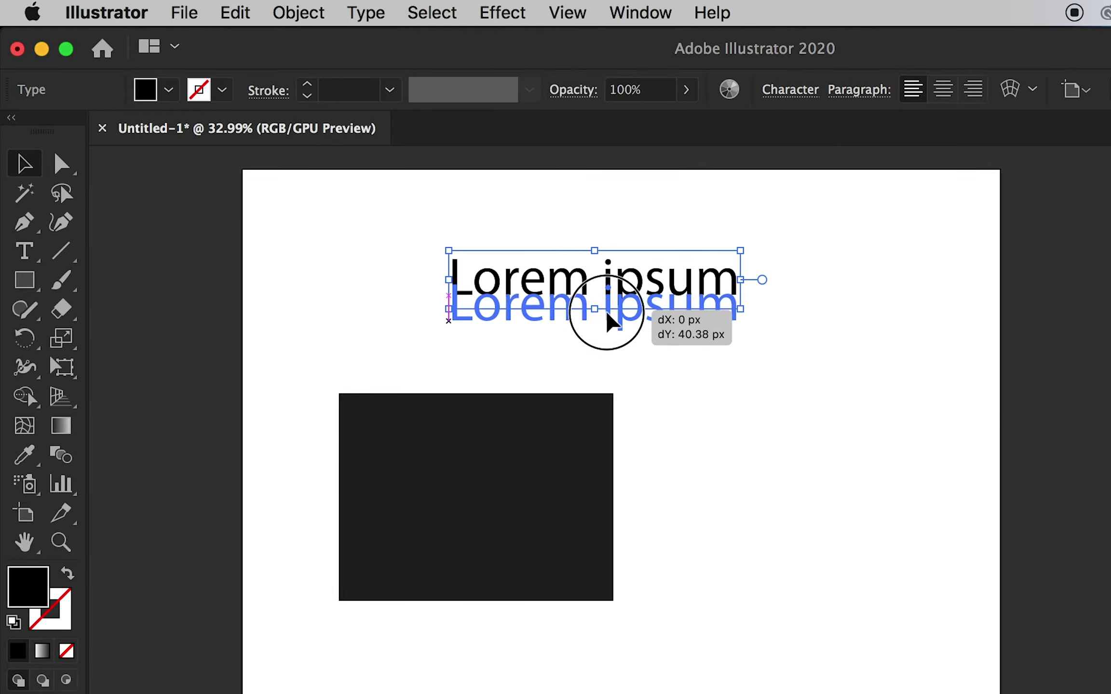
click(371, 14)
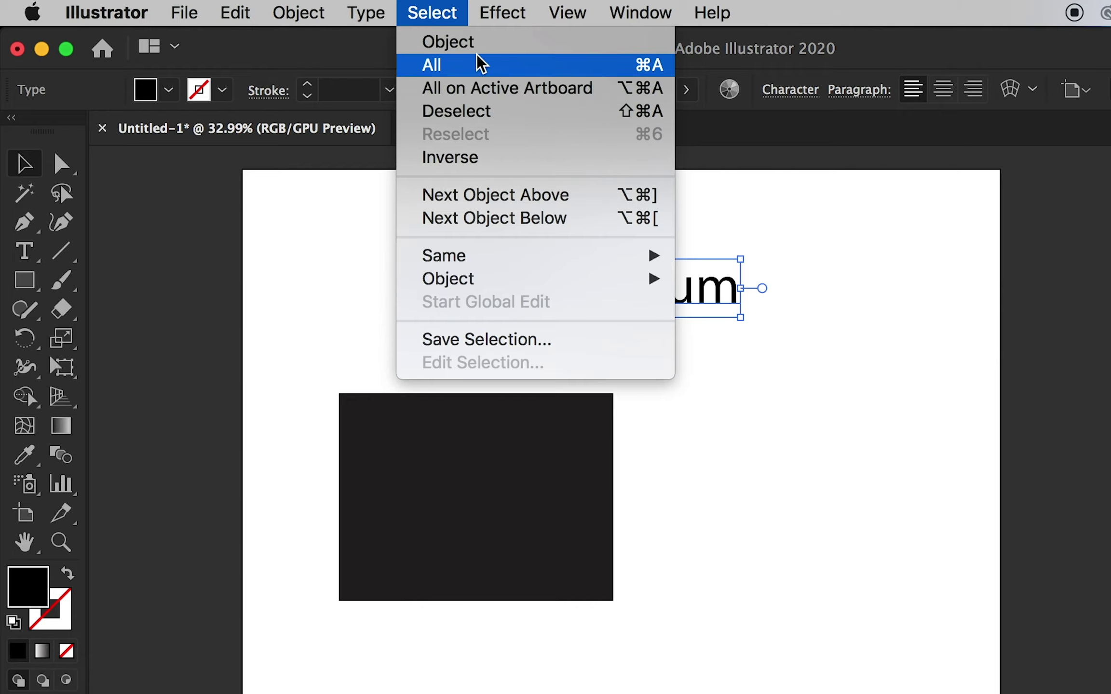
click(453, 68)
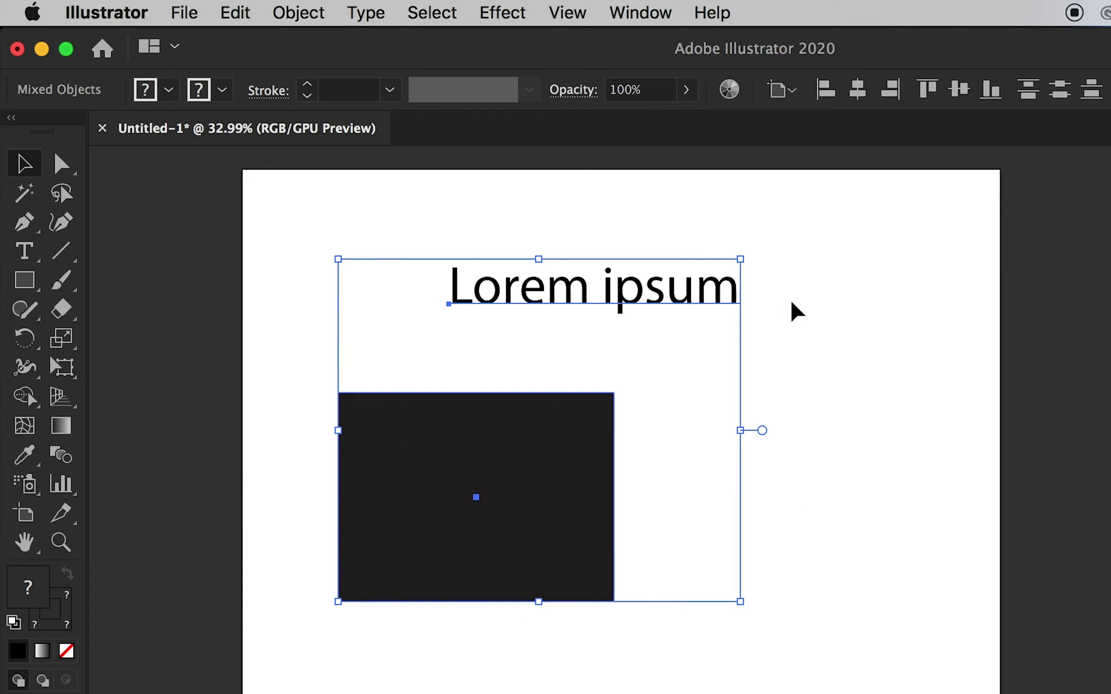
click(374, 269)
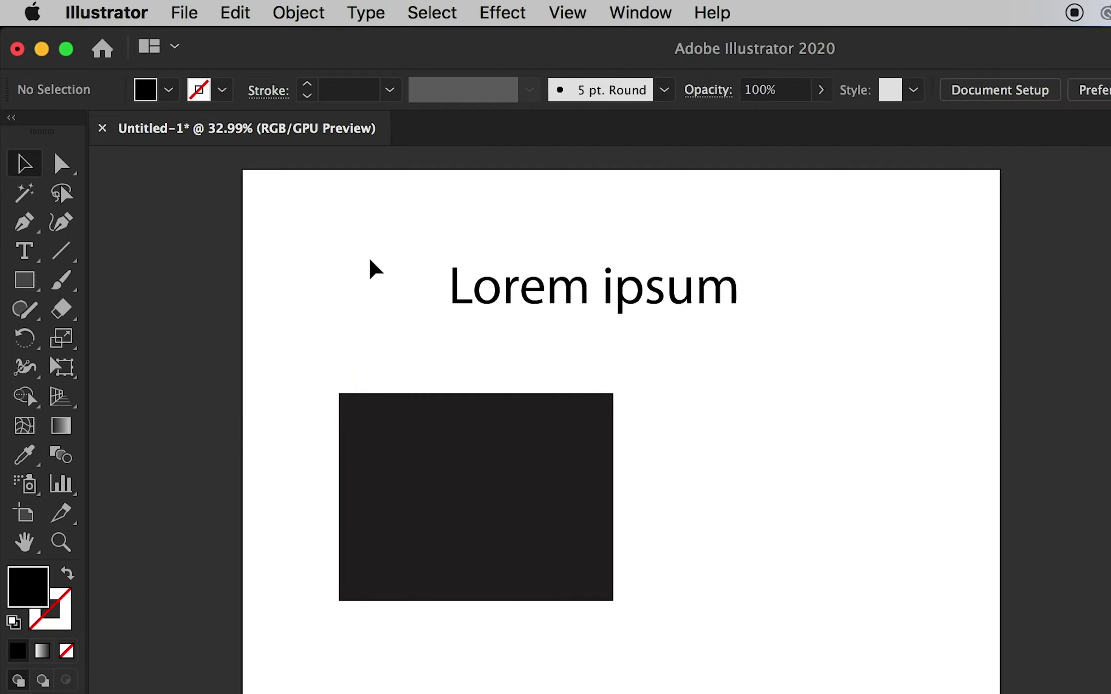
Select the text, then the black rectangle, deselect, and browse the Effect menu.
click(507, 295)
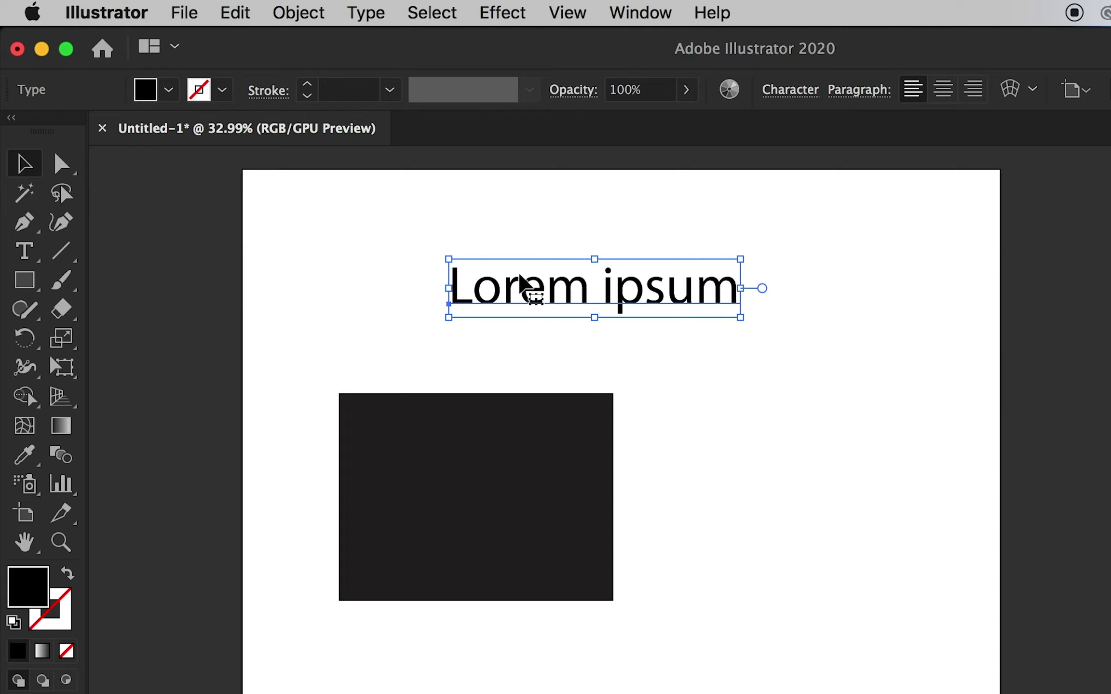
click(488, 442)
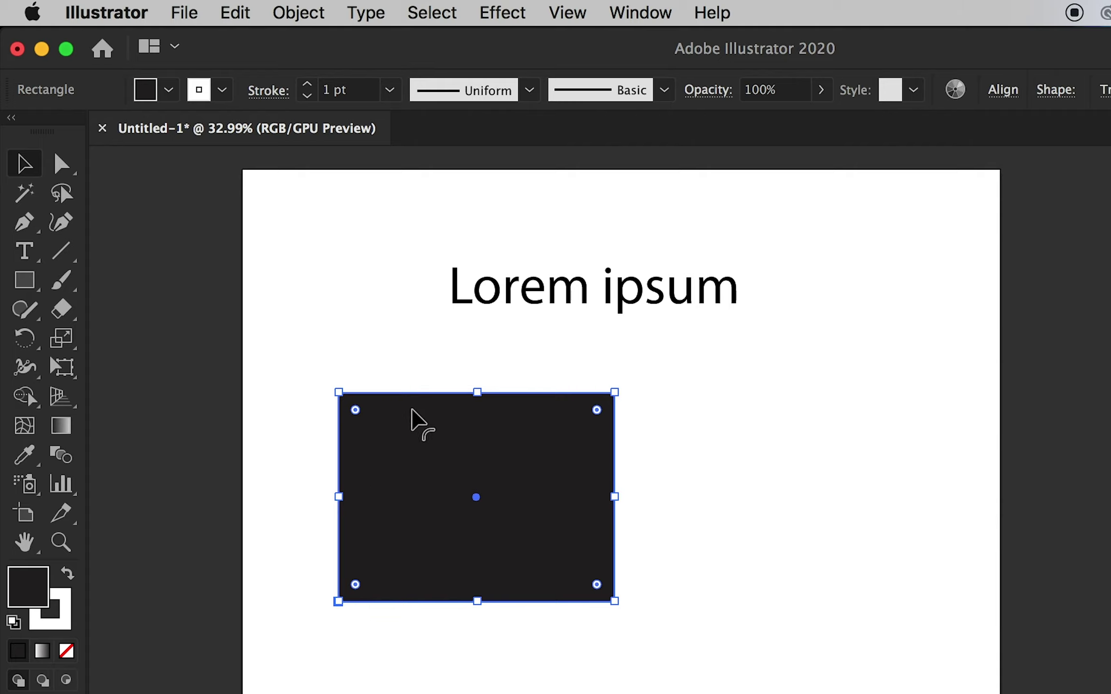
click(427, 230)
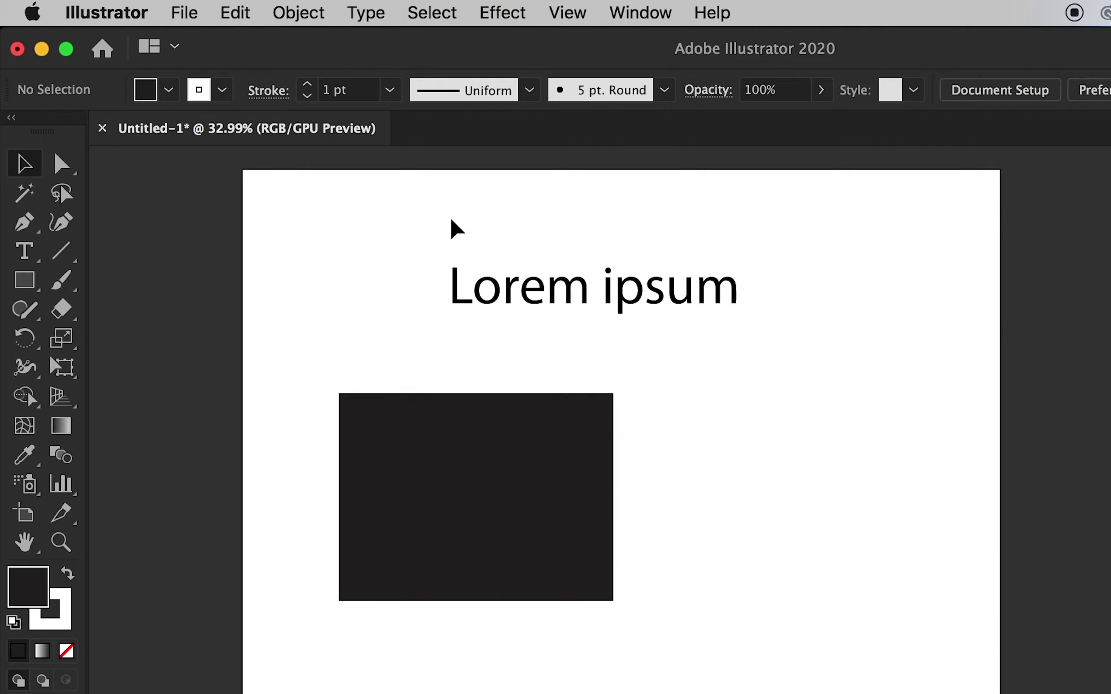
click(497, 14)
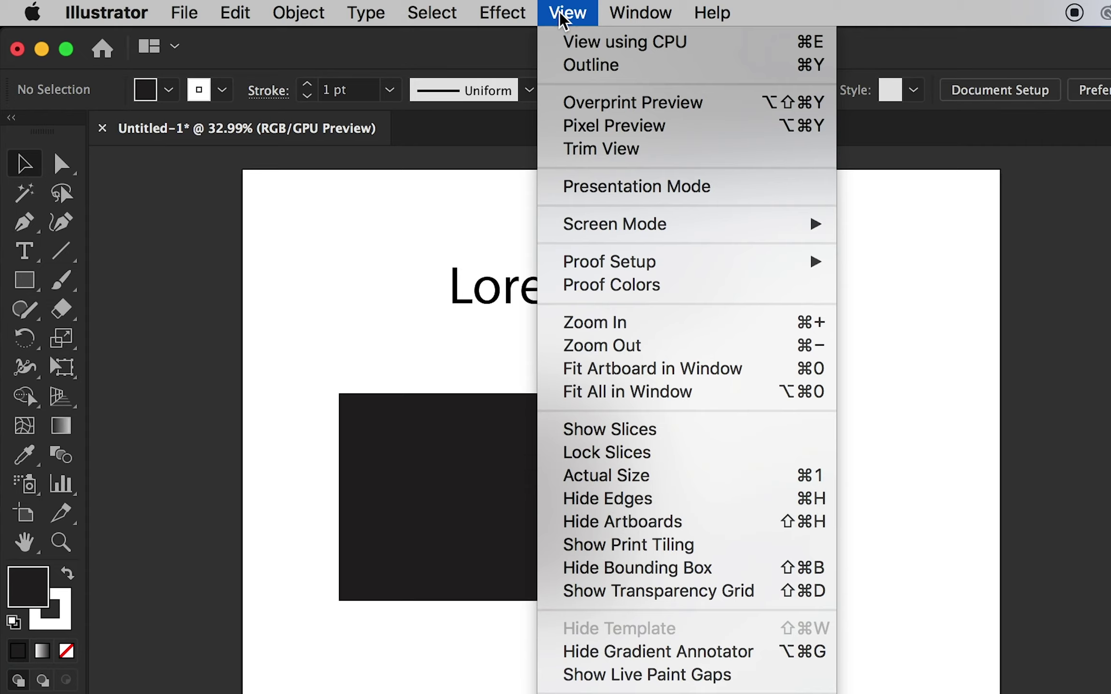
mouse_move(566, 12)
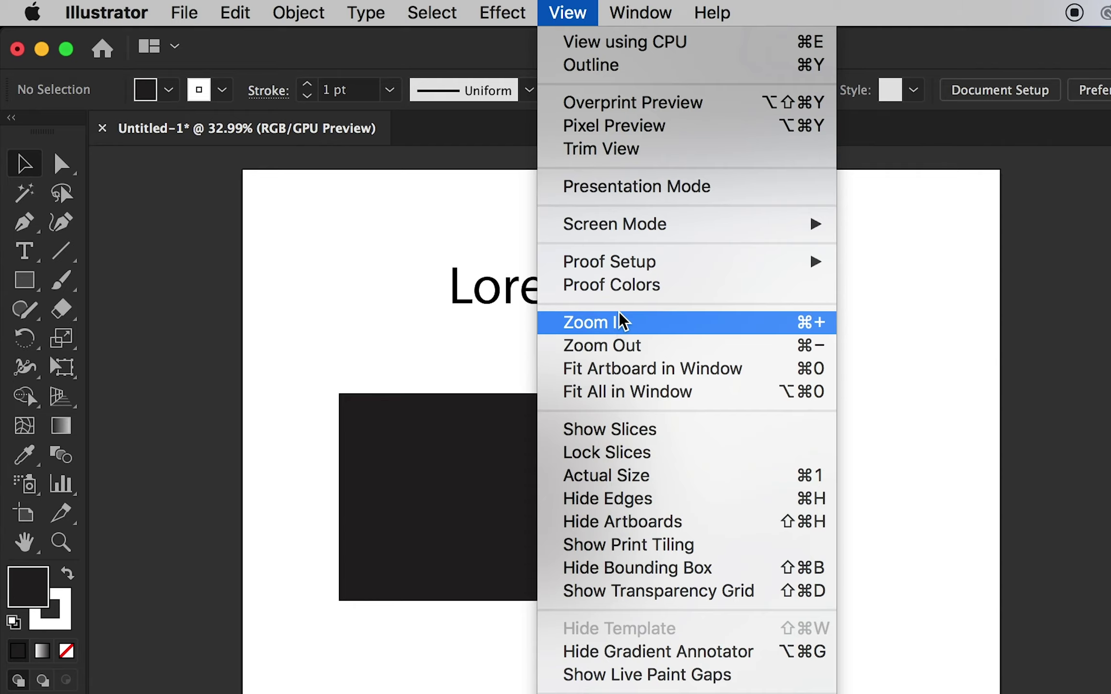
click(620, 327)
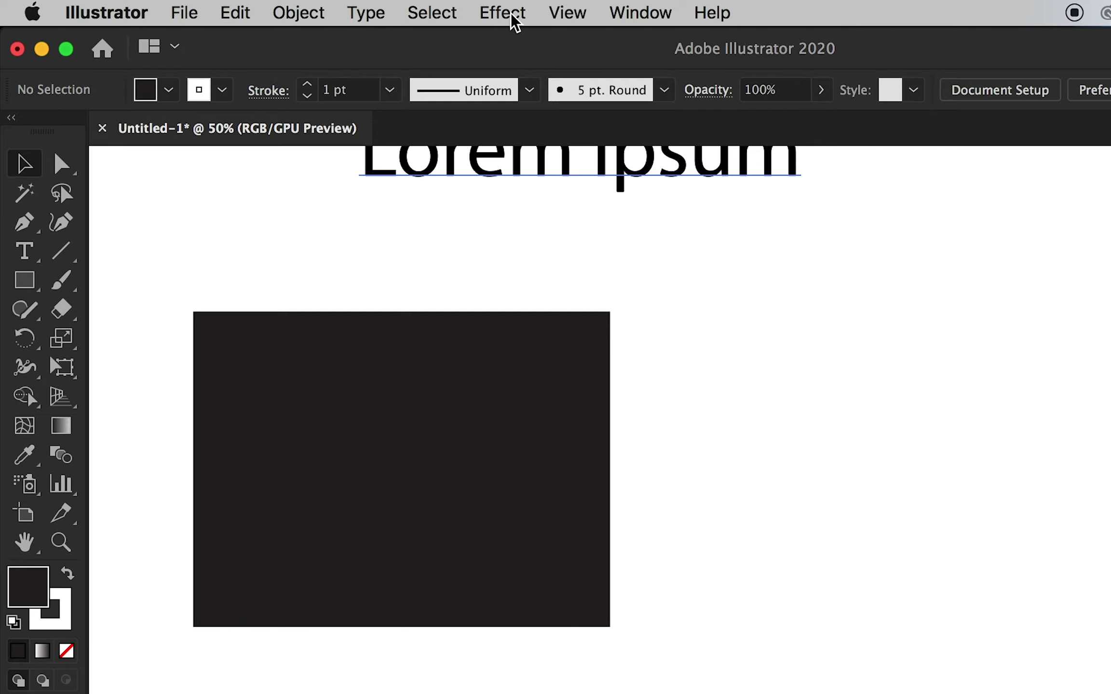
click(564, 14)
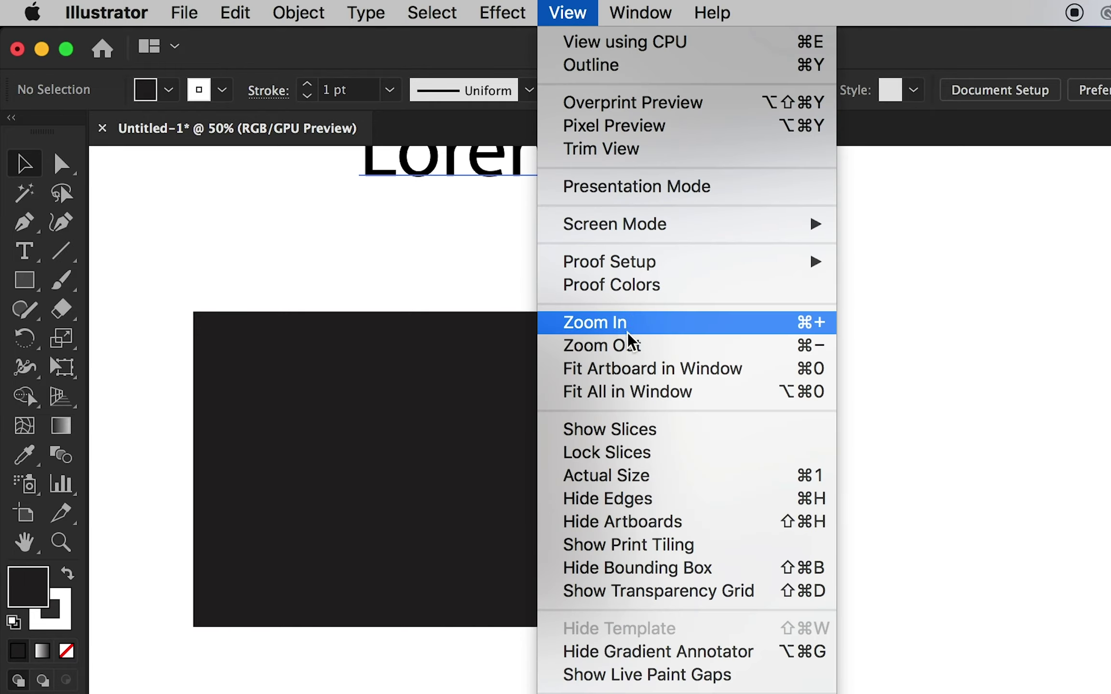
click(625, 347)
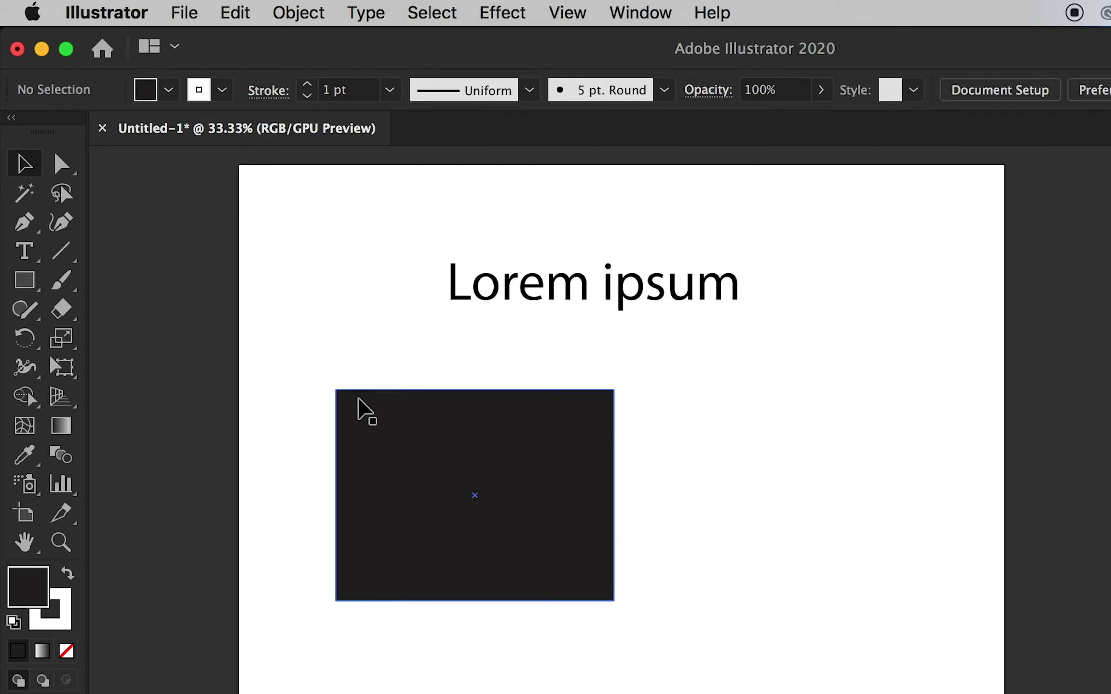
click(576, 14)
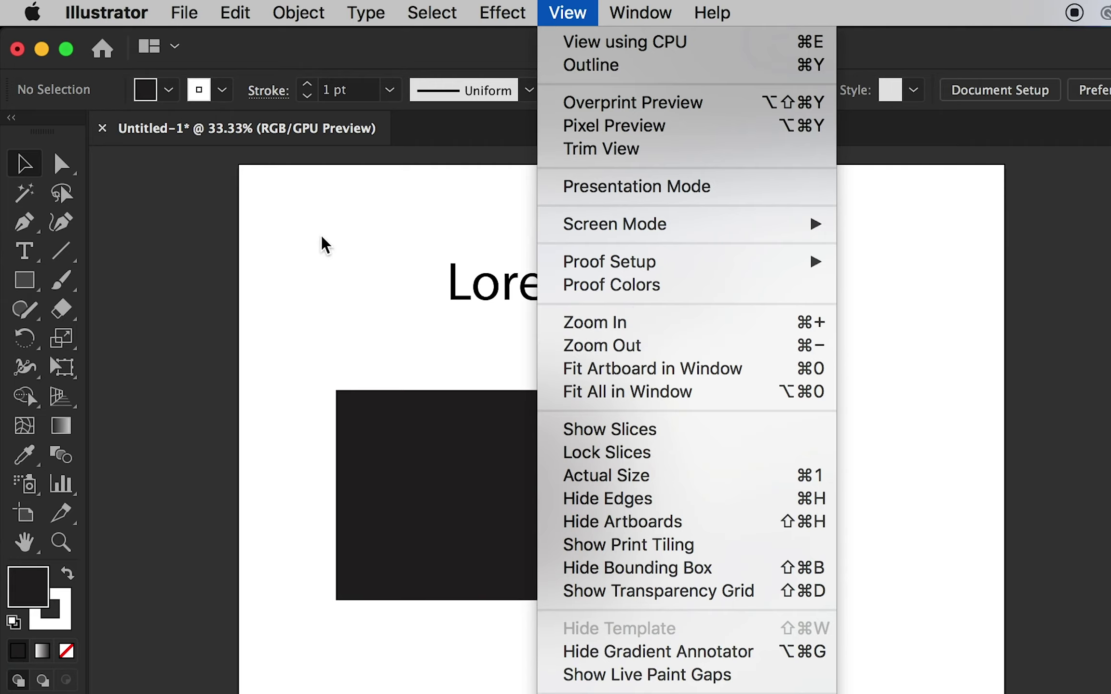
click(368, 249)
click(470, 421)
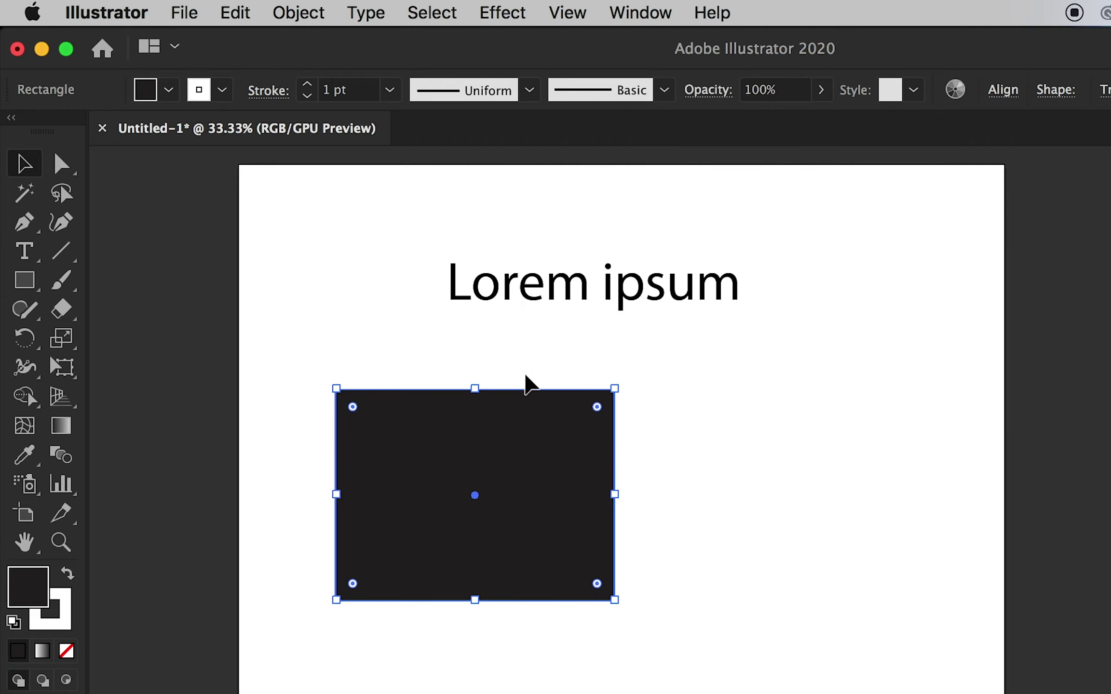
click(535, 336)
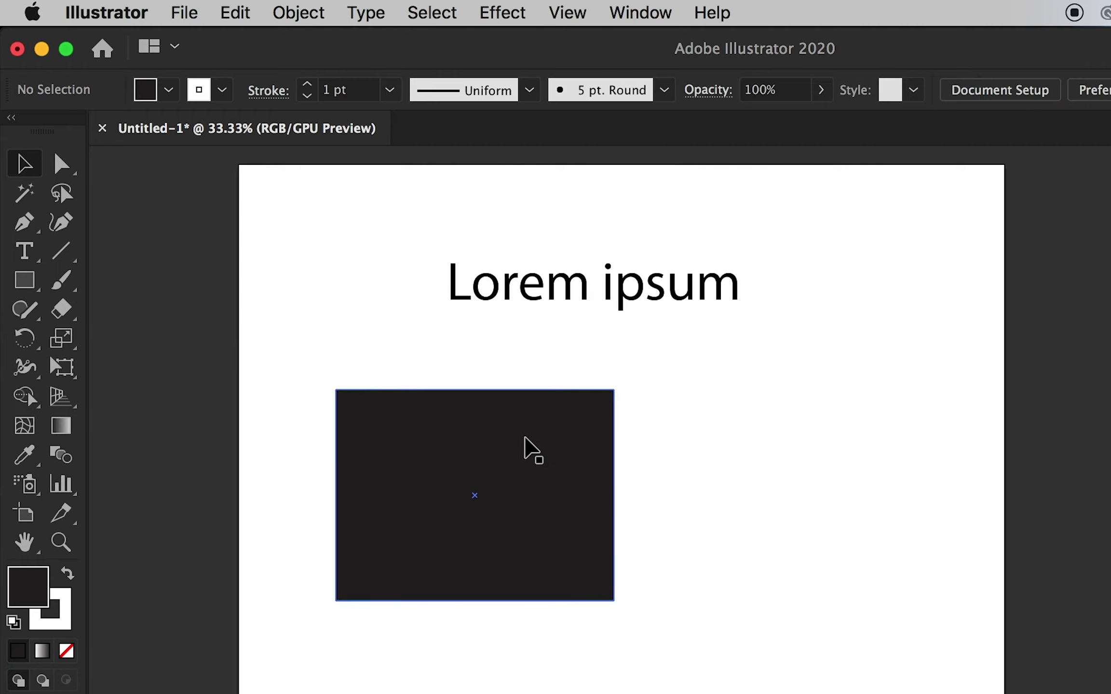
click(567, 13)
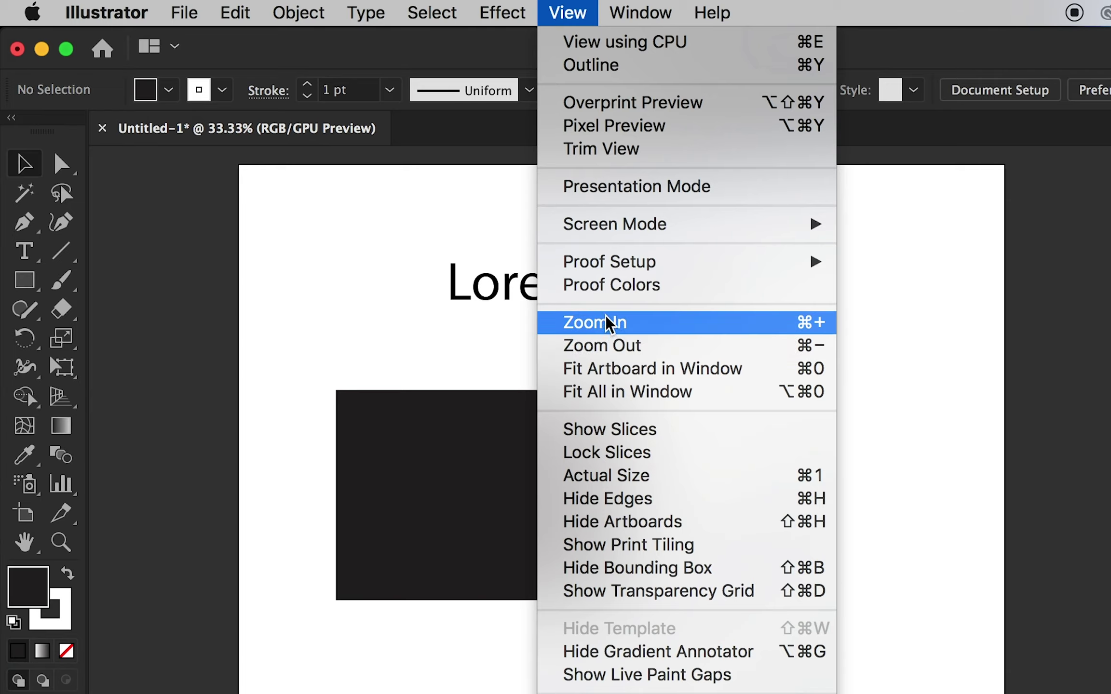
click(404, 226)
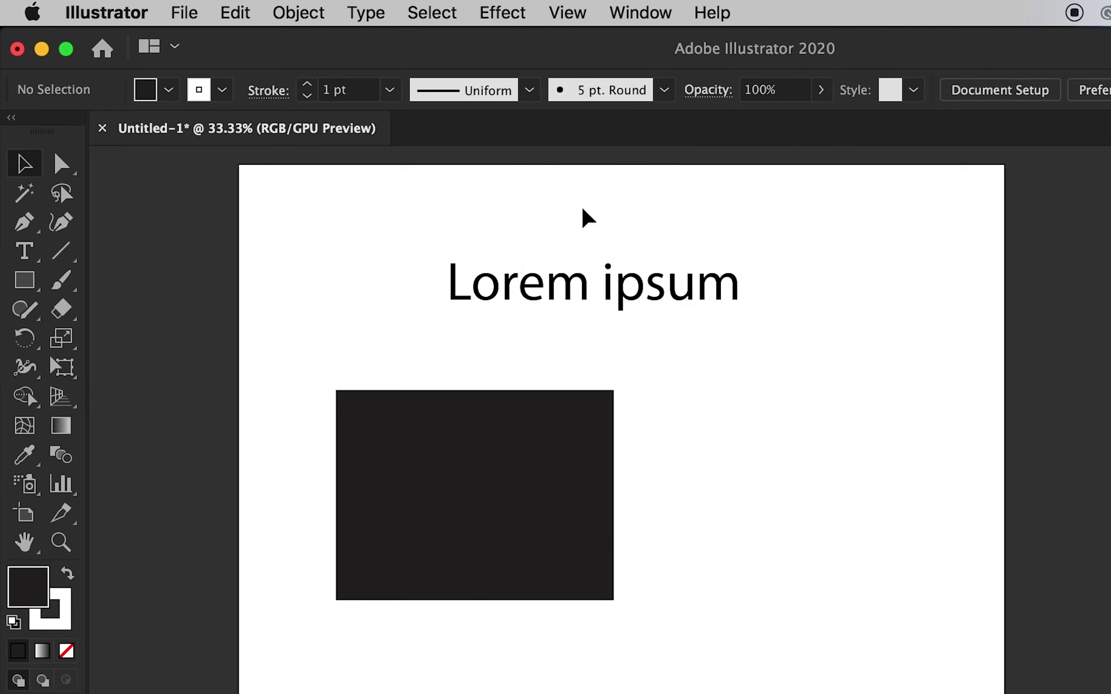
click(633, 15)
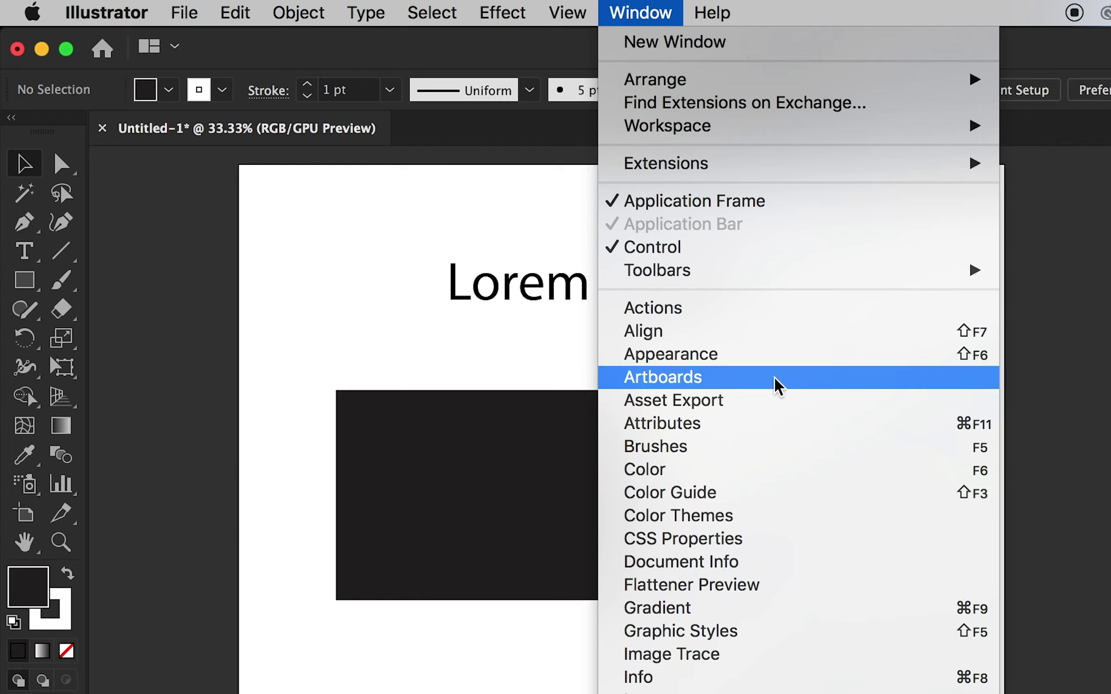
click(505, 186)
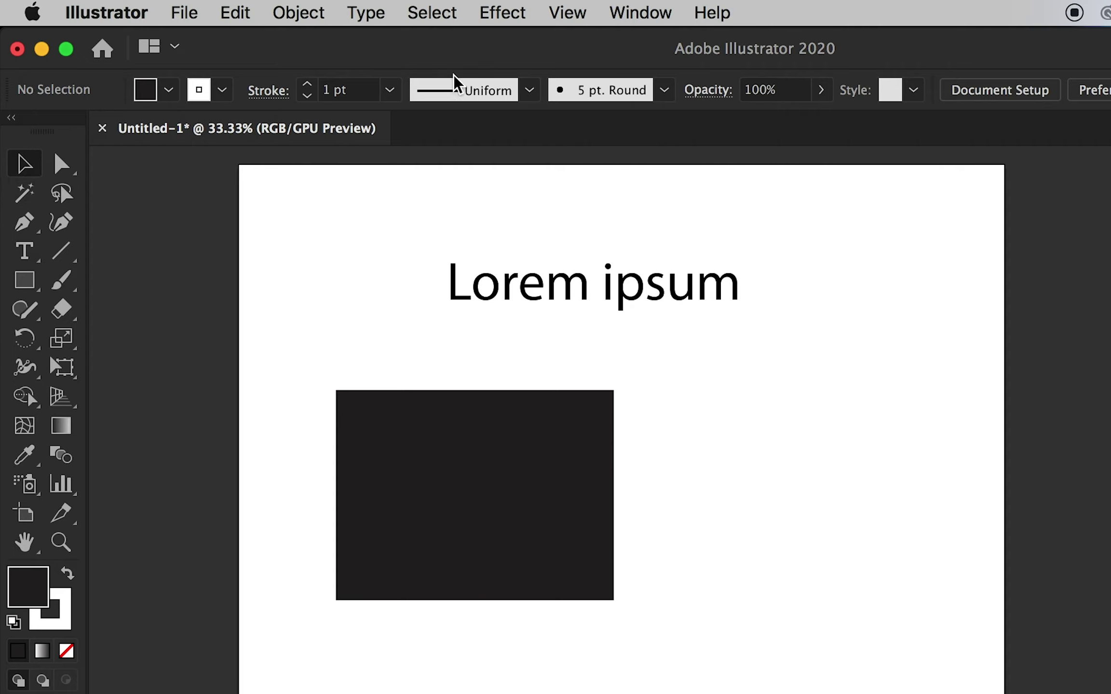
click(637, 16)
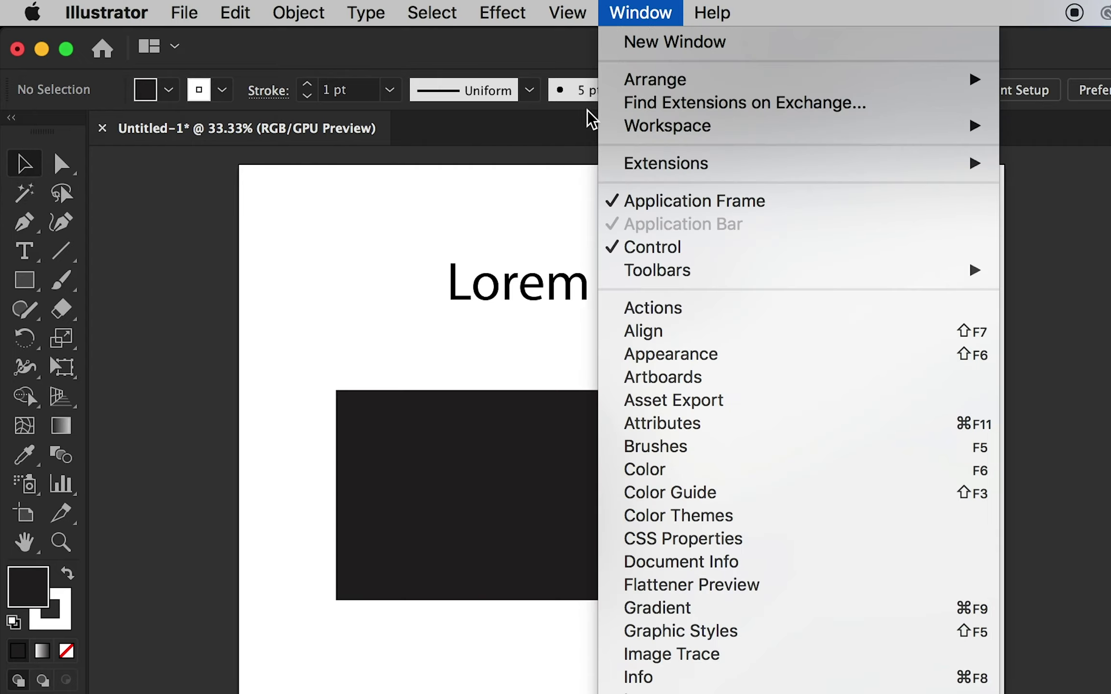
mouse_move(657, 270)
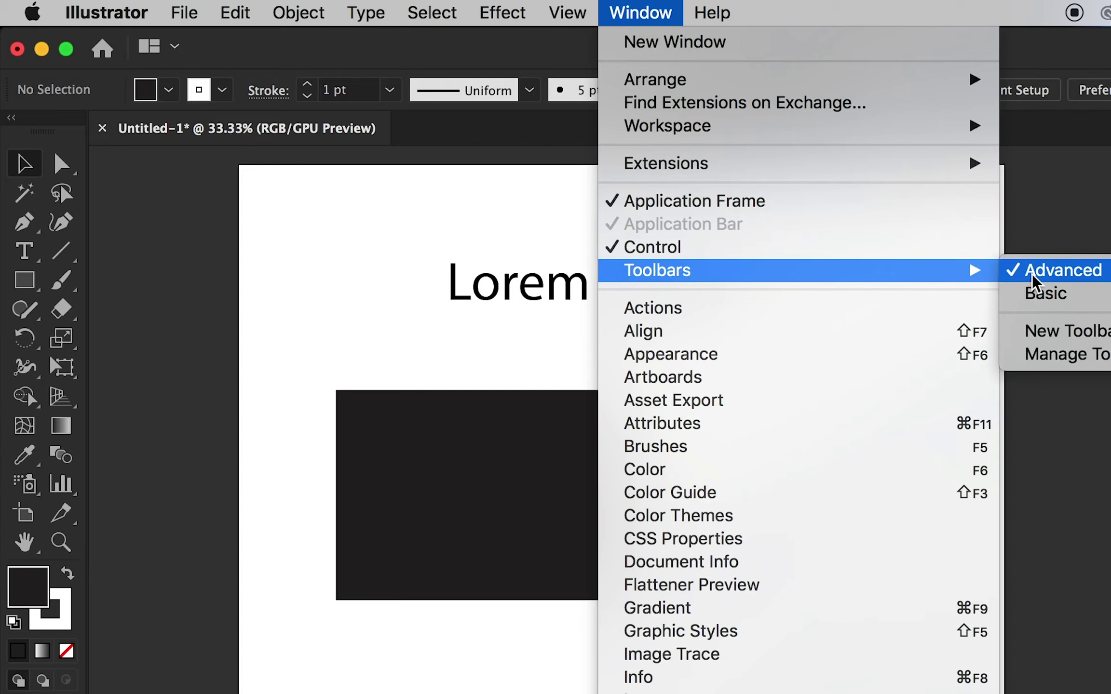
click(1037, 272)
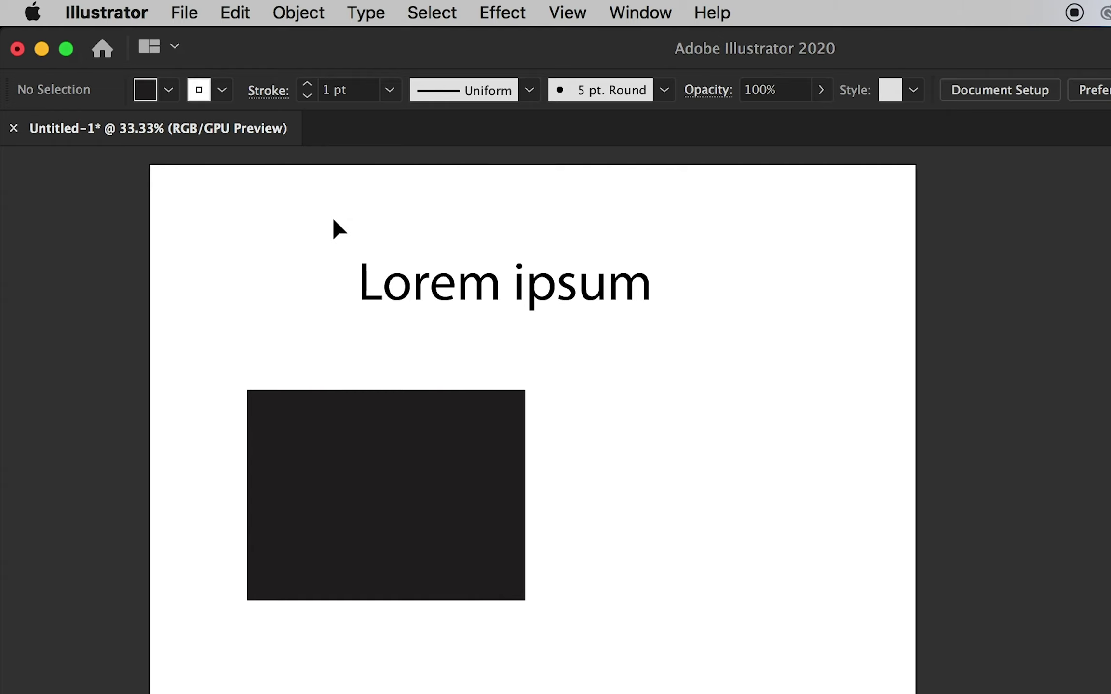
click(640, 15)
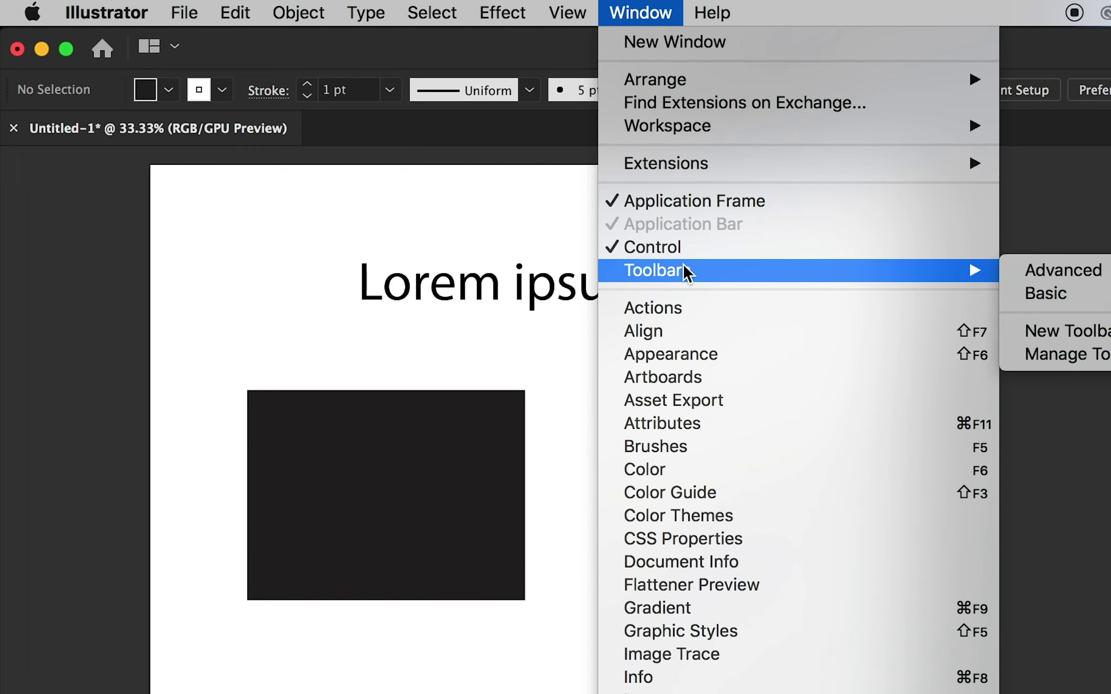
mouse_move(657, 270)
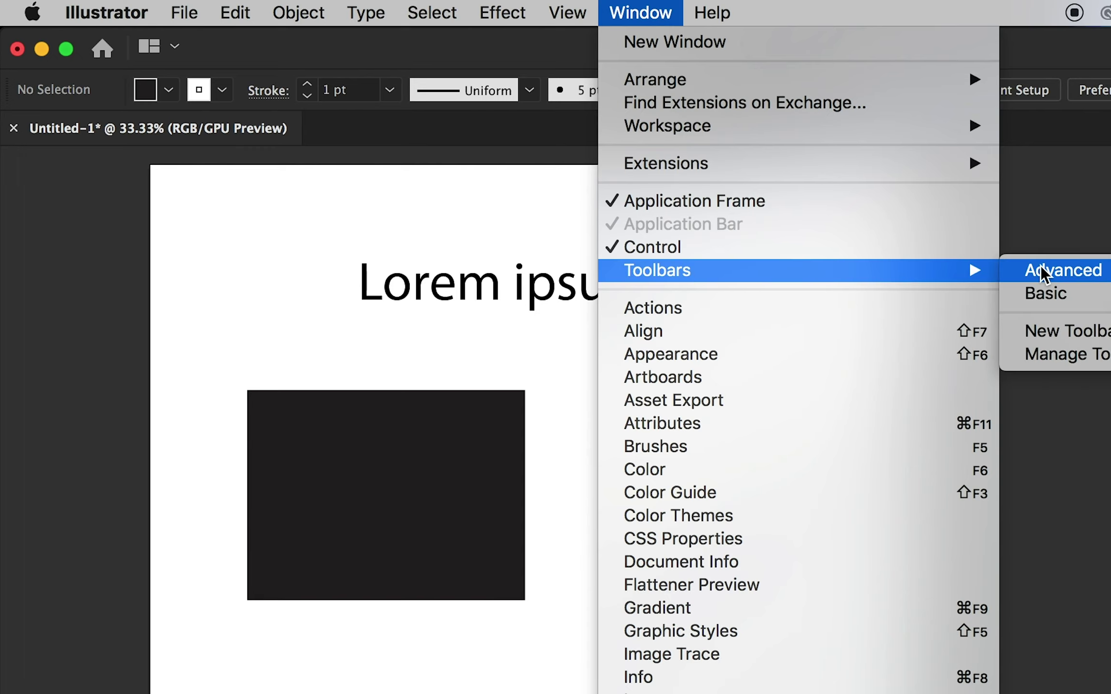
click(1044, 269)
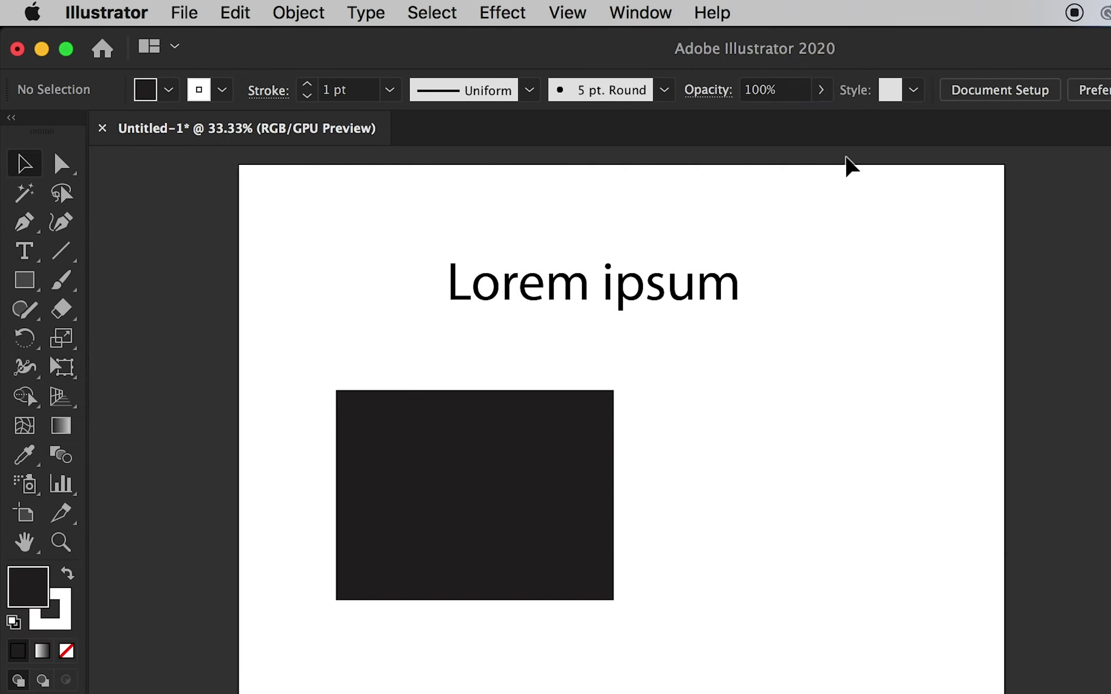
click(640, 12)
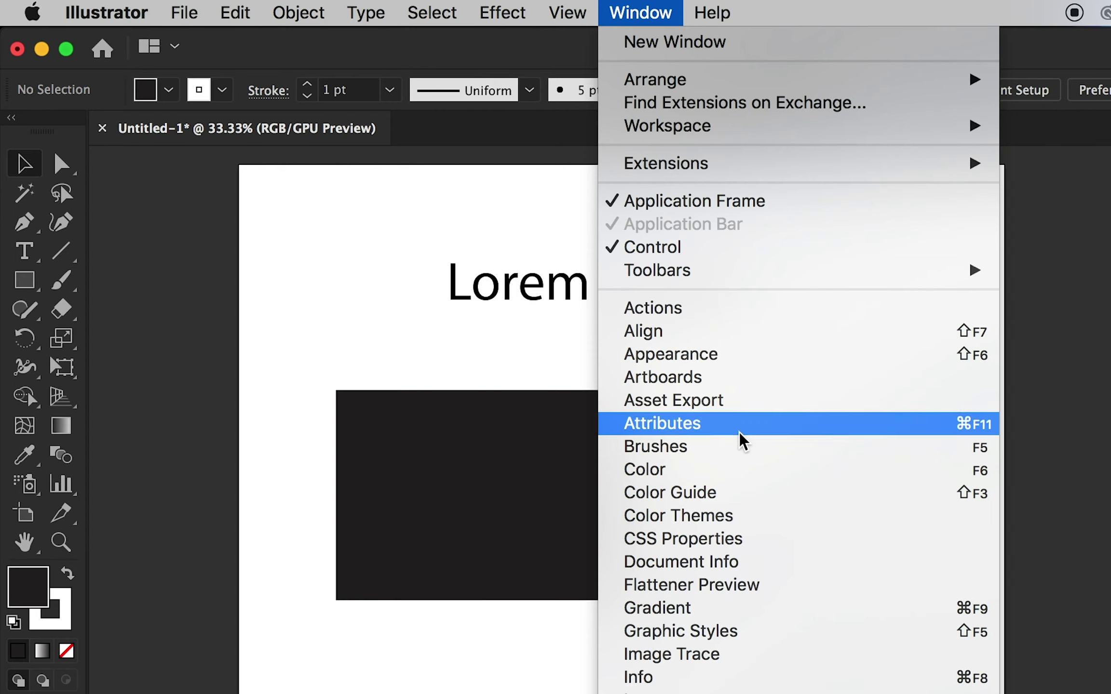
scroll(749, 362, down, 1)
scroll(750, 362, down, 2)
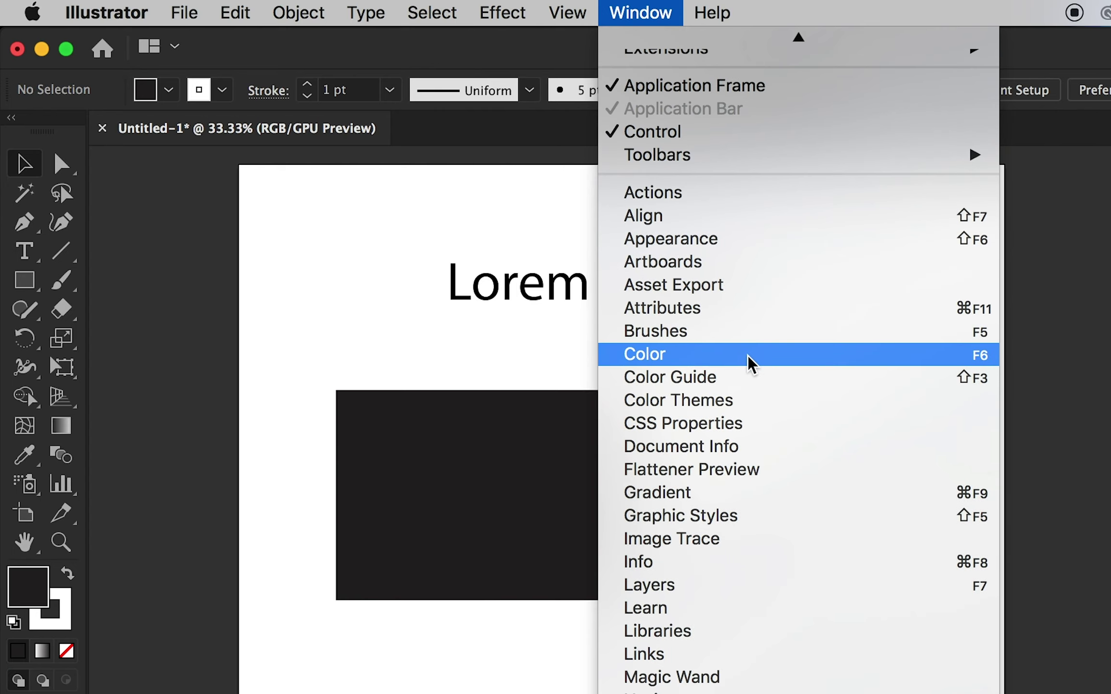
scroll(750, 361, up, 2)
scroll(749, 361, up, 1)
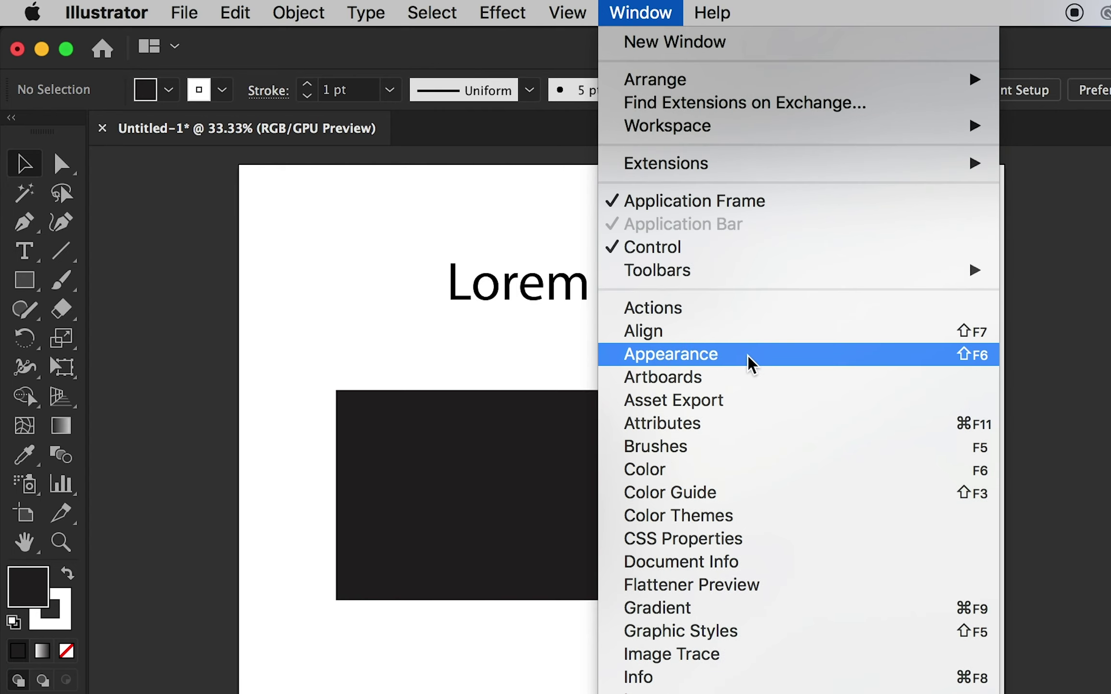
click(651, 14)
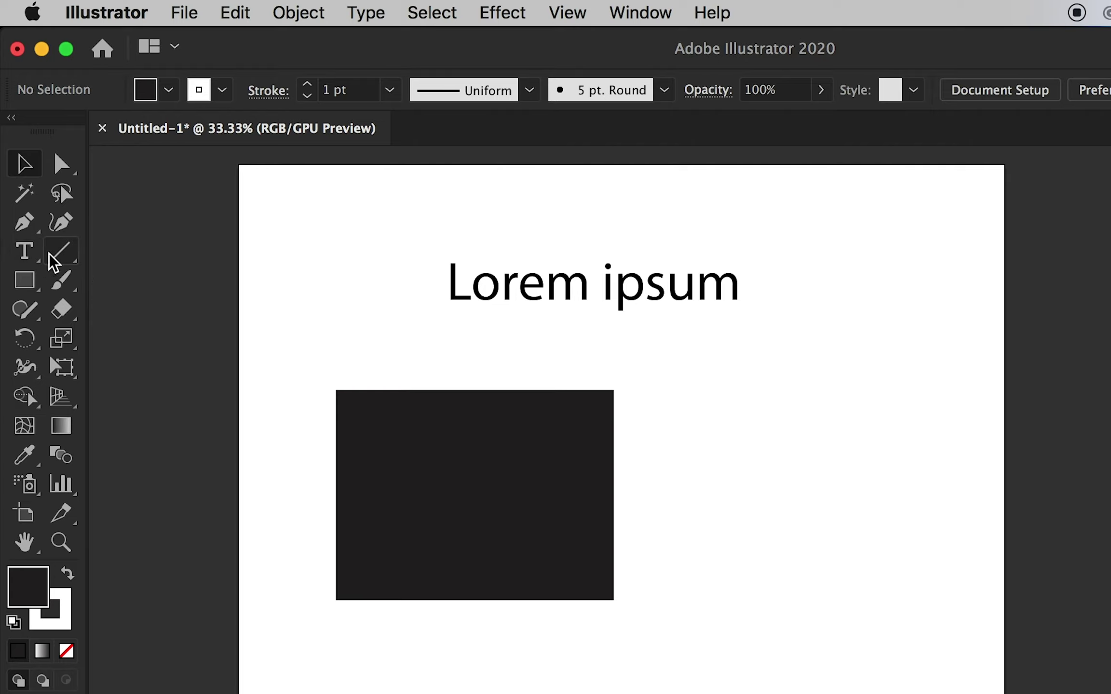
Add new Lorem ipsum text right of the rectangle, enlarged to heading size.
click(25, 250)
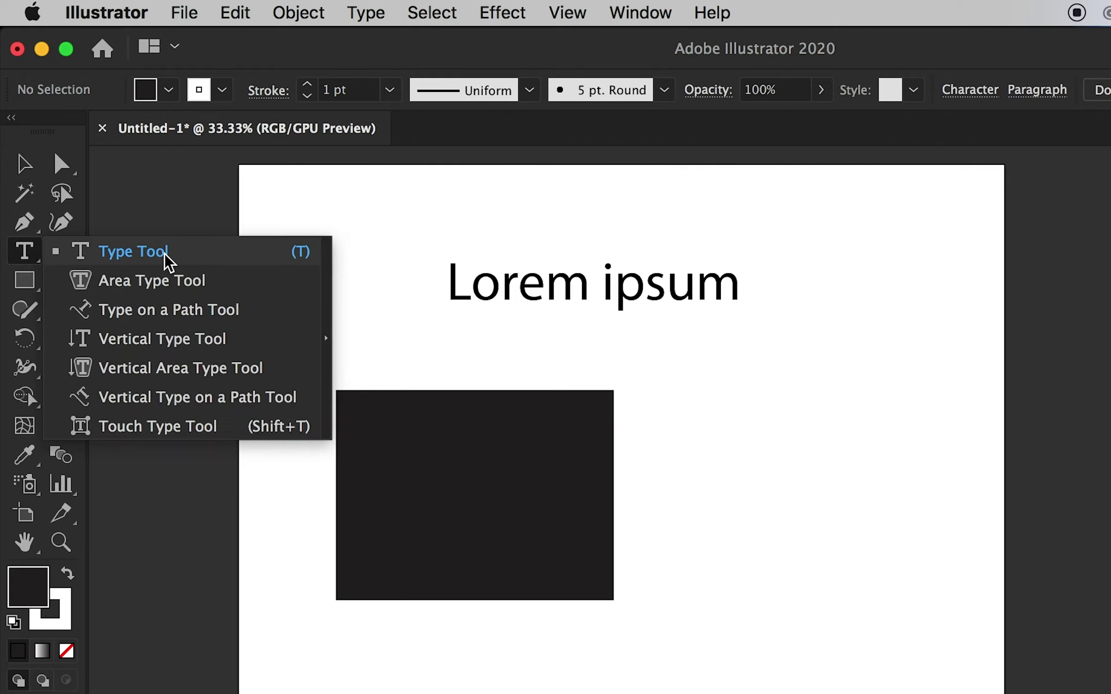
click(165, 257)
click(700, 421)
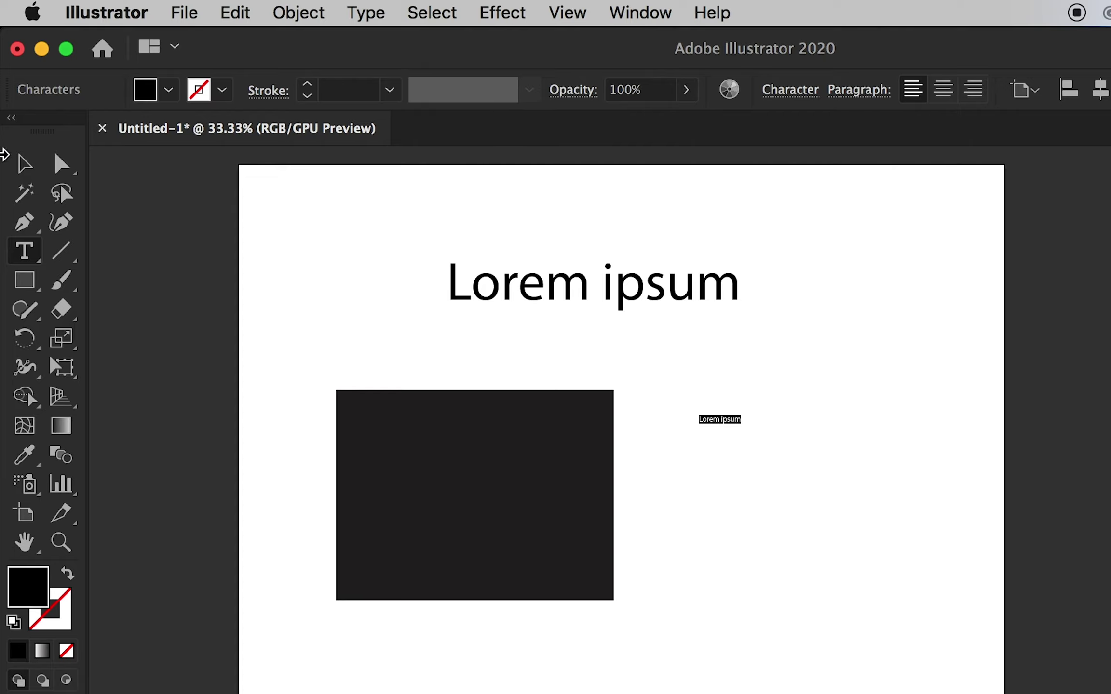
click(25, 166)
drag(740, 429, 984, 606)
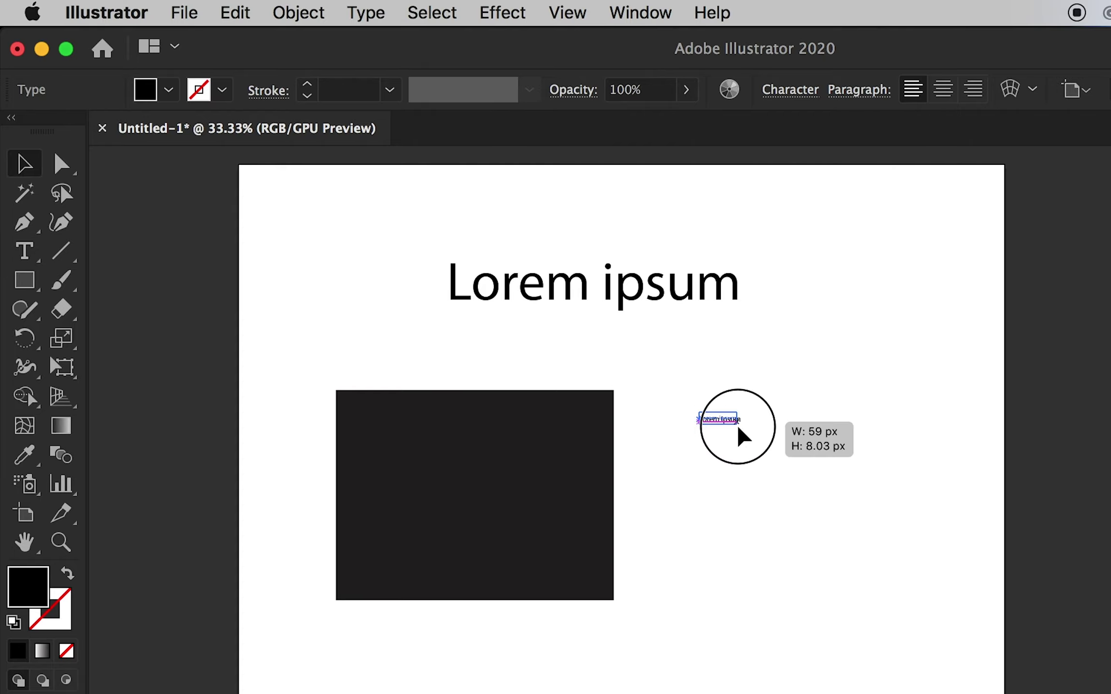
drag(816, 461, 773, 462)
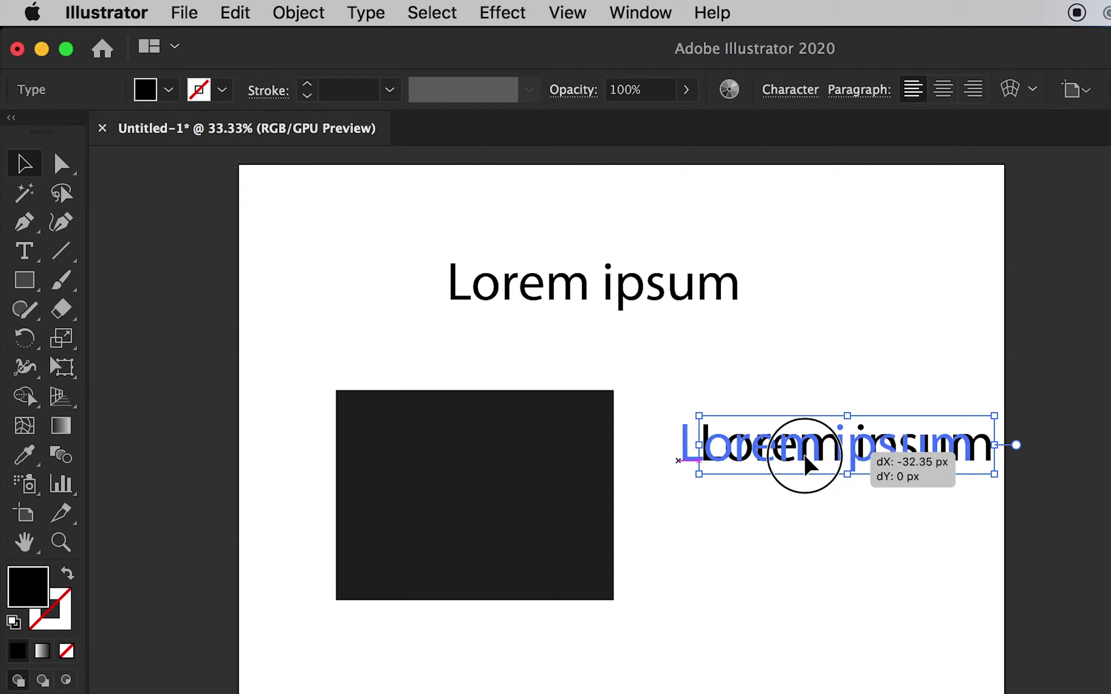
Delete the original top Lorem ipsum title and the black rectangle.
click(684, 306)
key(Delete)
click(528, 471)
key(Delete)
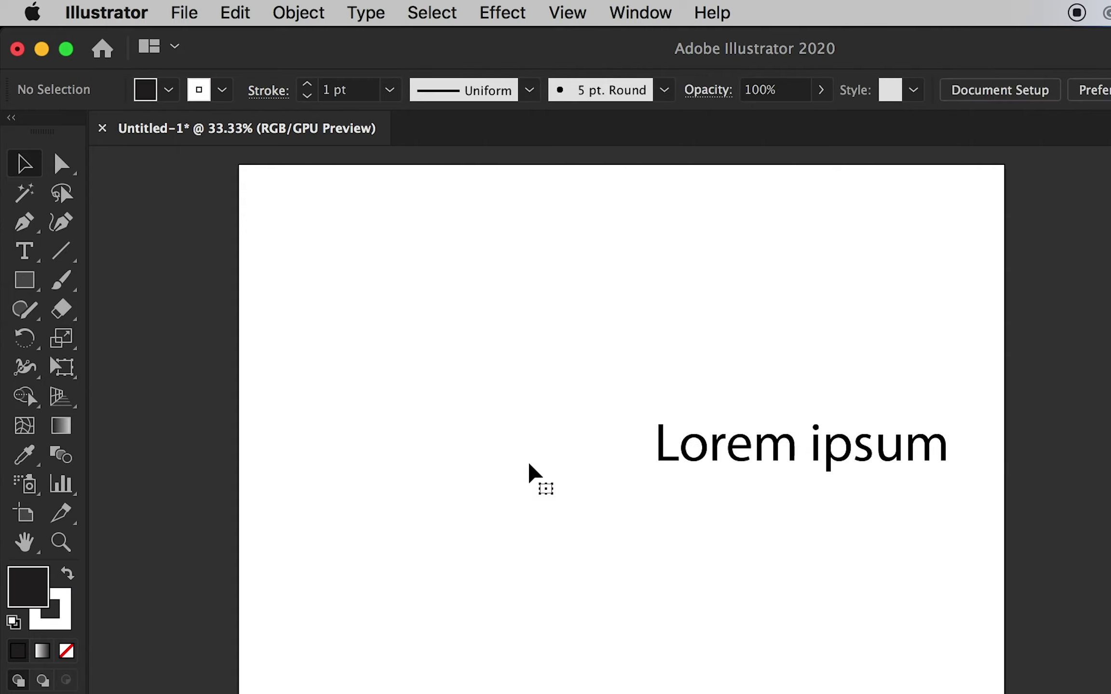
Draw a new rectangle to the left of the Lorem ipsum text.
click(25, 281)
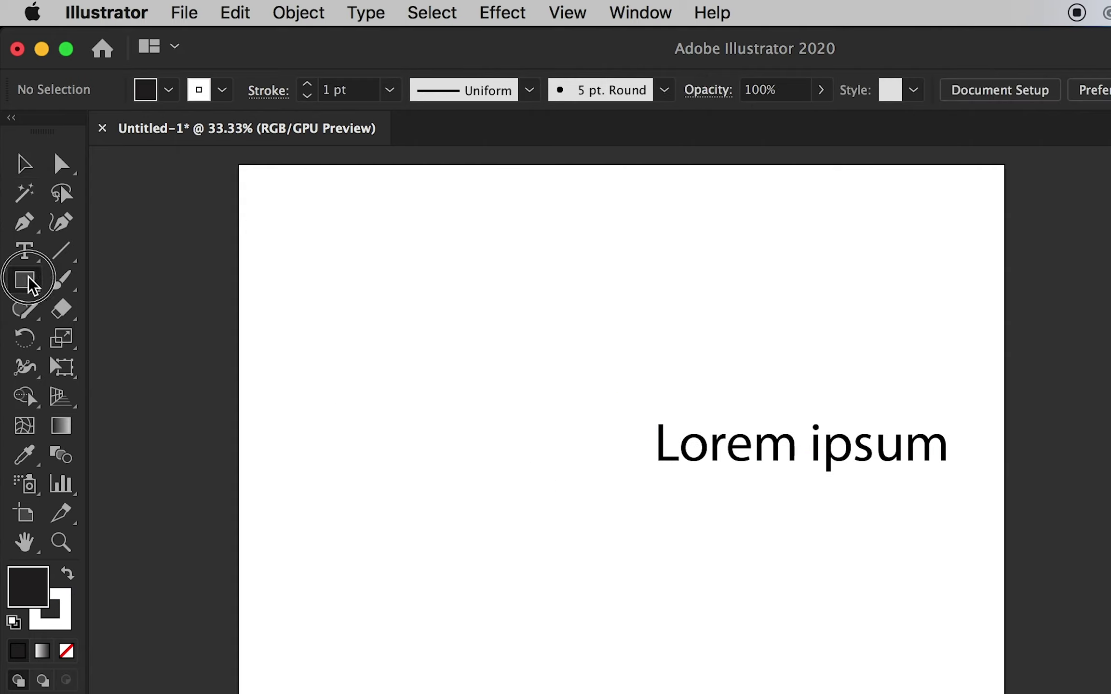
click(105, 280)
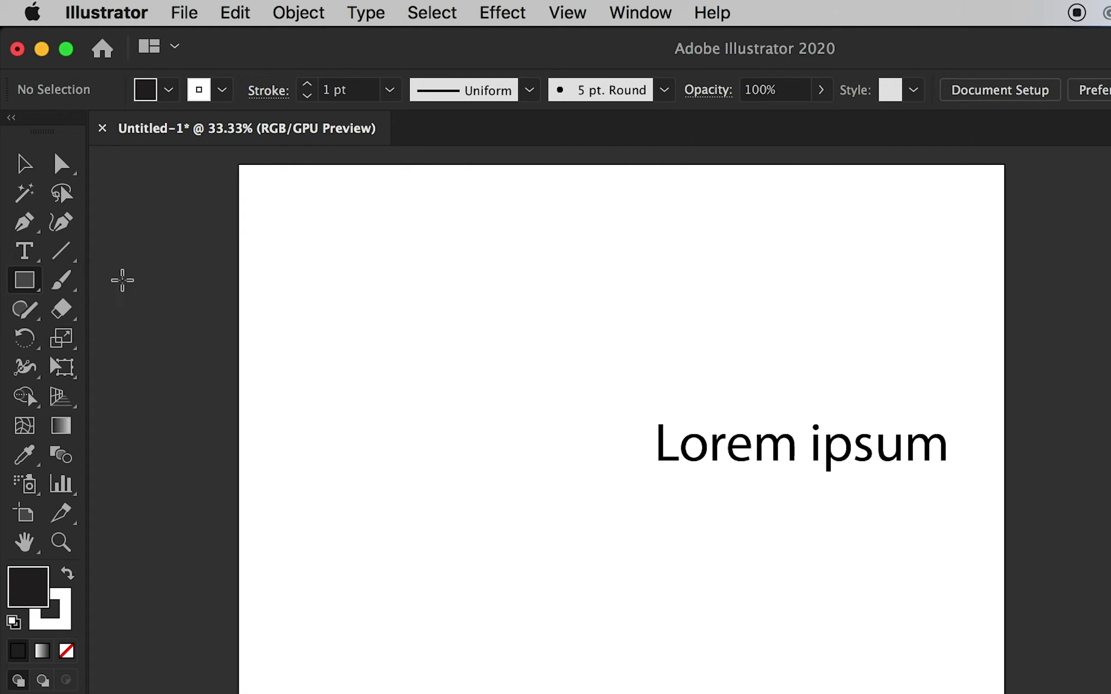
mouse_move(239, 347)
mouse_down()
mouse_move(836, 388)
mouse_move(606, 498)
mouse_up()
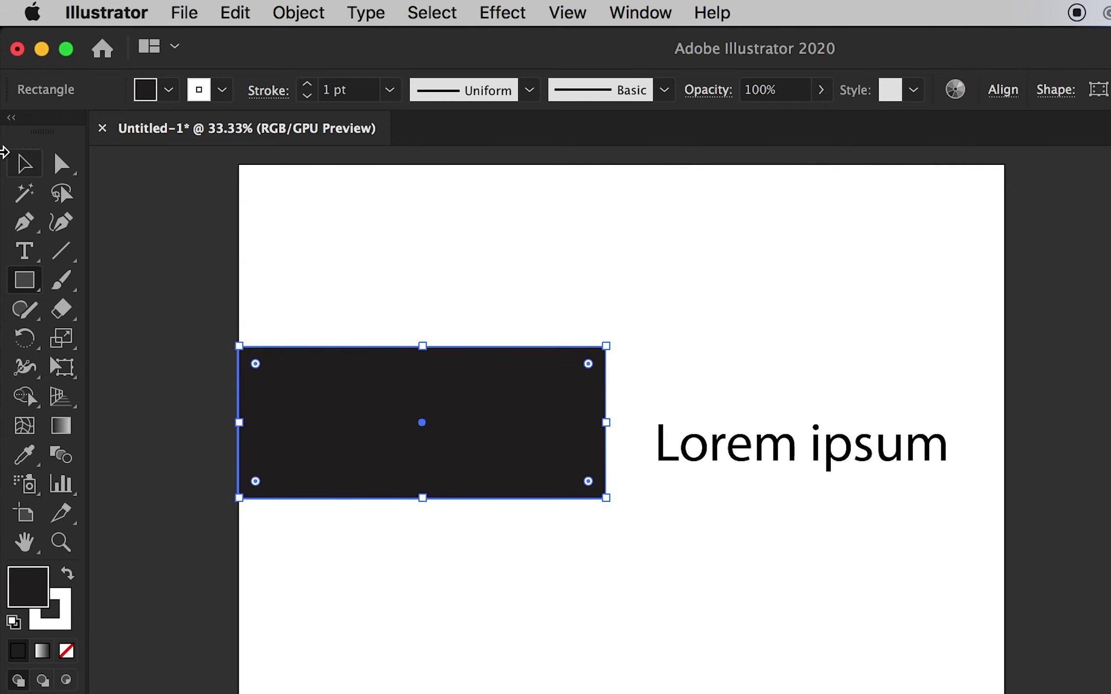
click(24, 164)
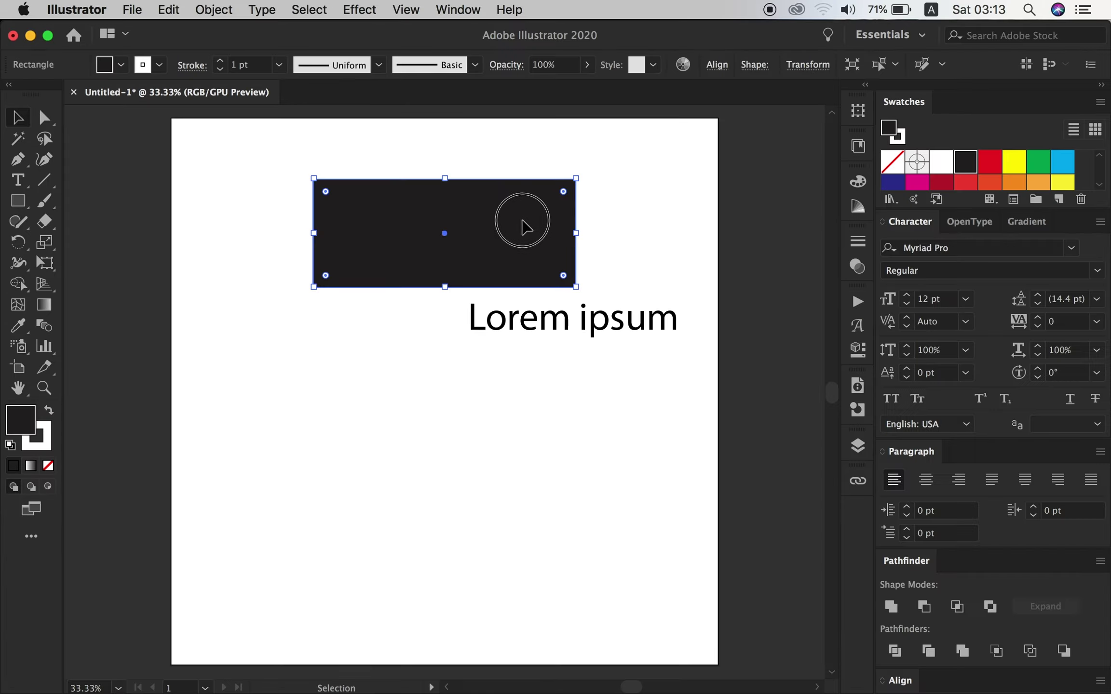
Move the black rectangle left, then delete it and the Lorem ipsum text.
drag(523, 222, 471, 233)
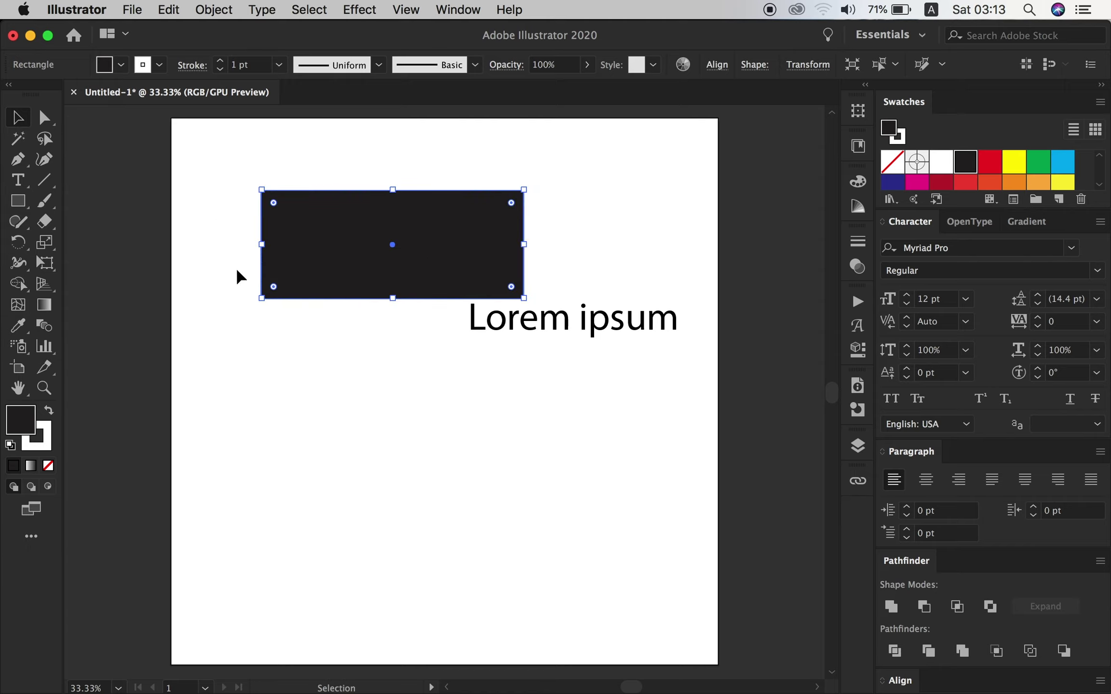
drag(411, 240, 383, 278)
key(Delete)
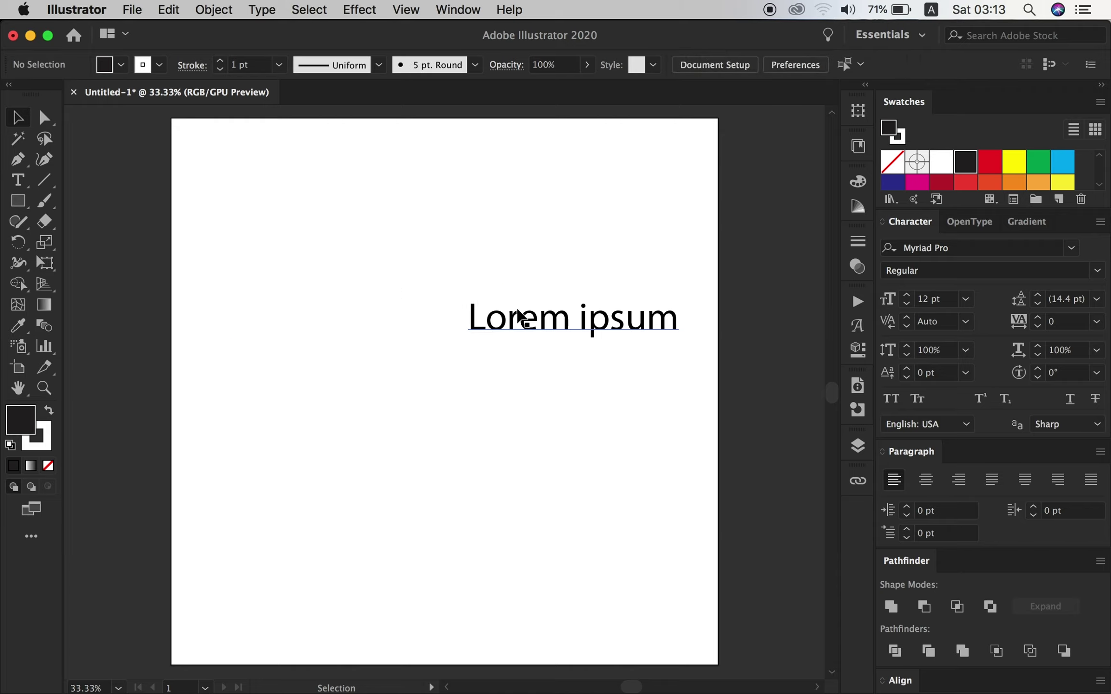
click(521, 318)
key(Delete)
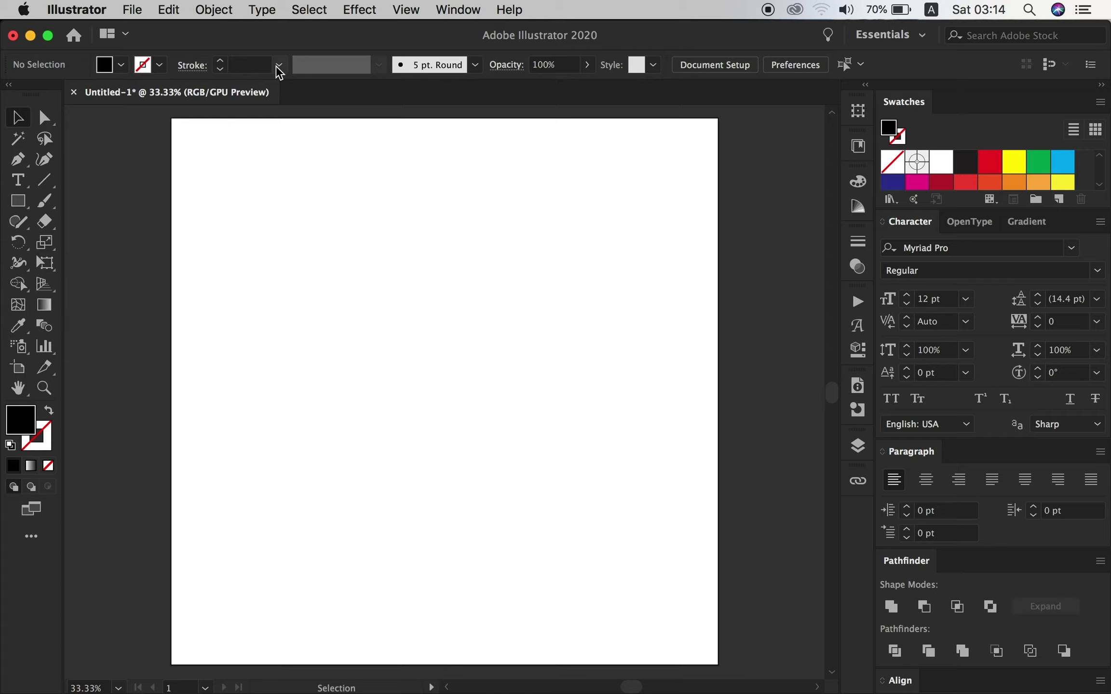
Set the fill to red and, after trying yellow and green, the stroke to None.
click(121, 66)
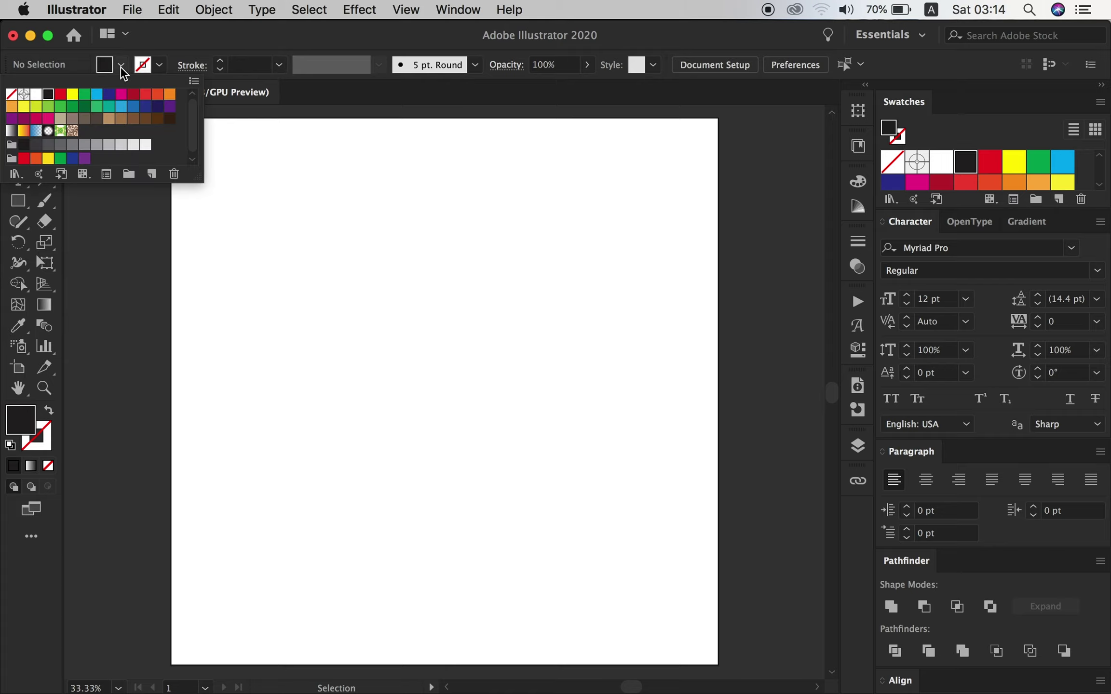
click(61, 97)
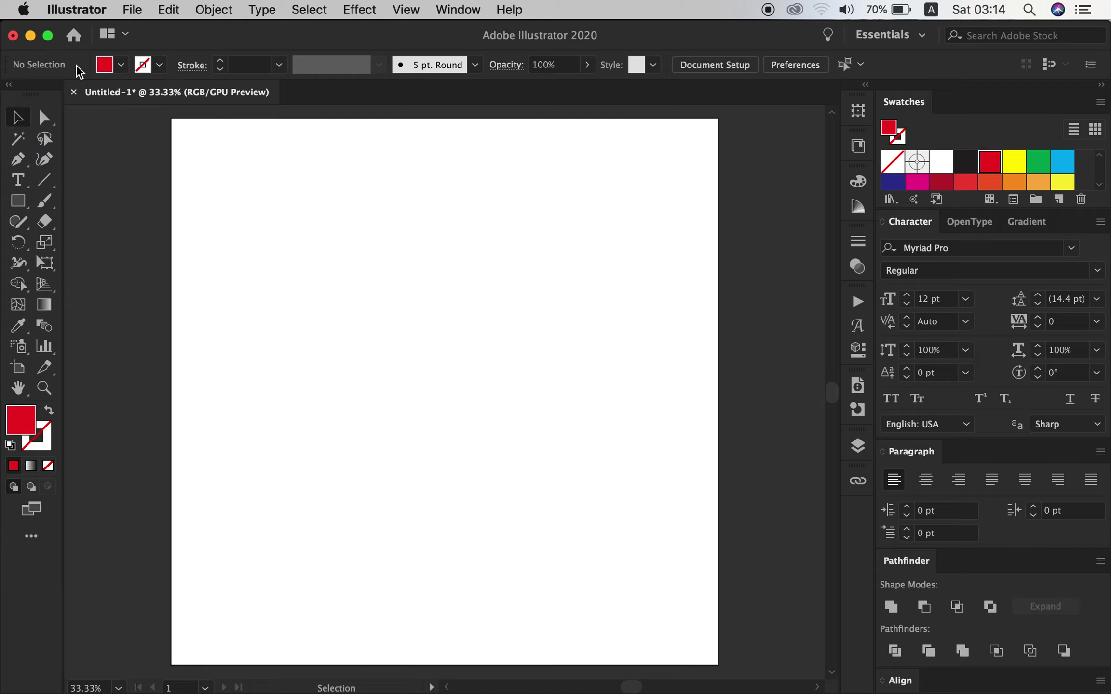
click(159, 65)
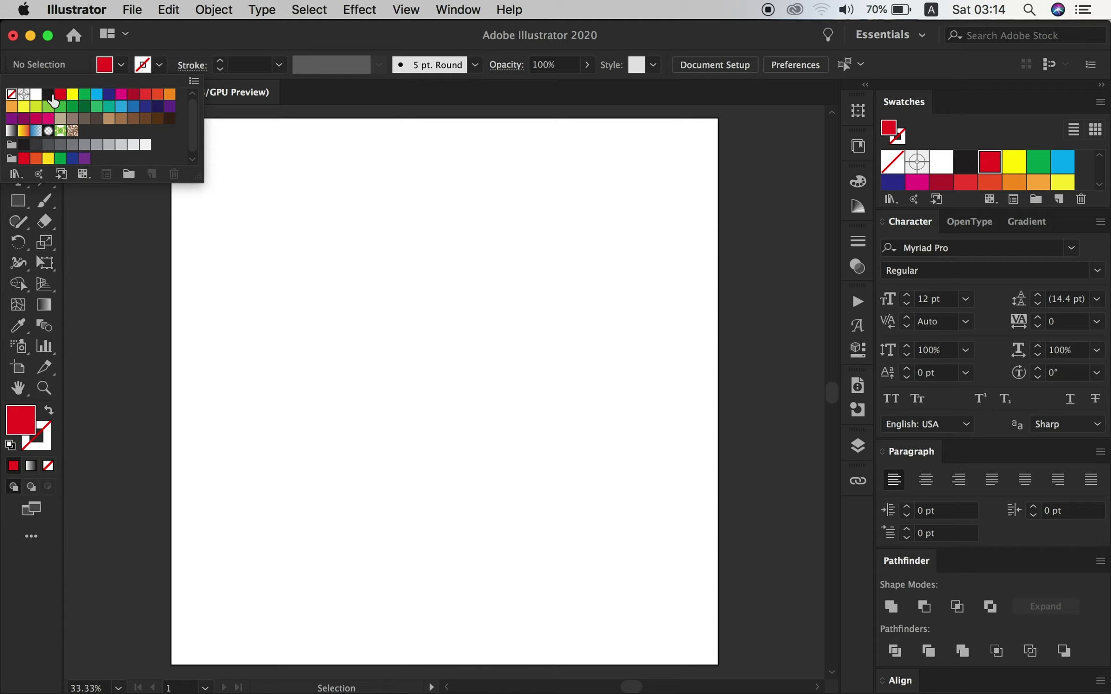
click(73, 95)
click(85, 100)
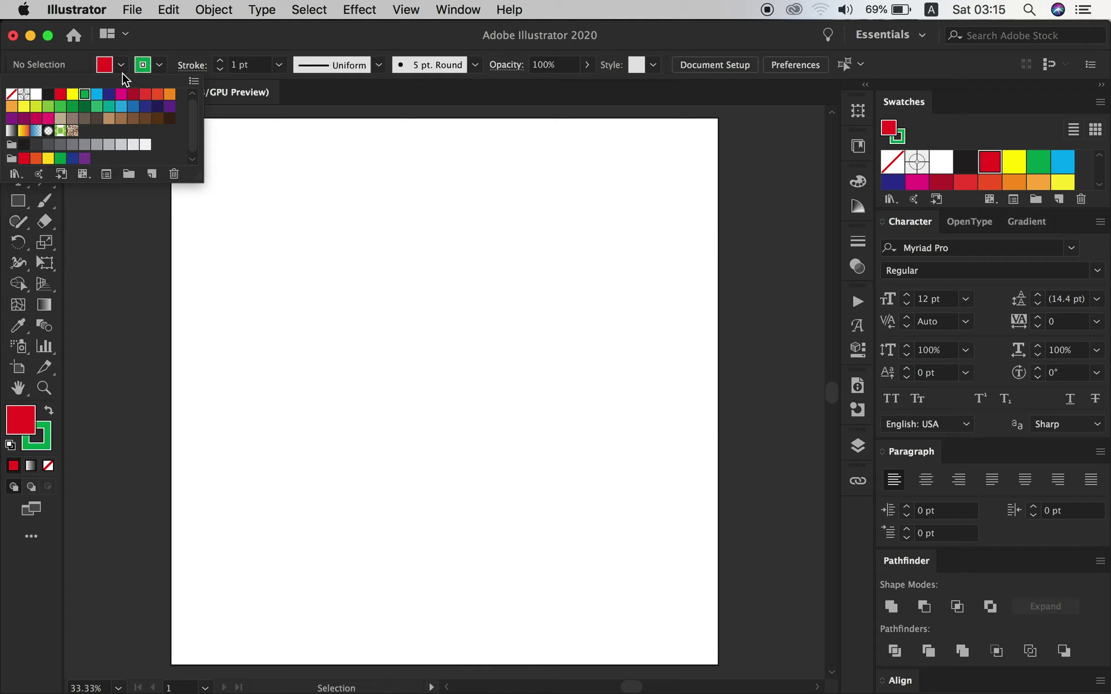
click(12, 94)
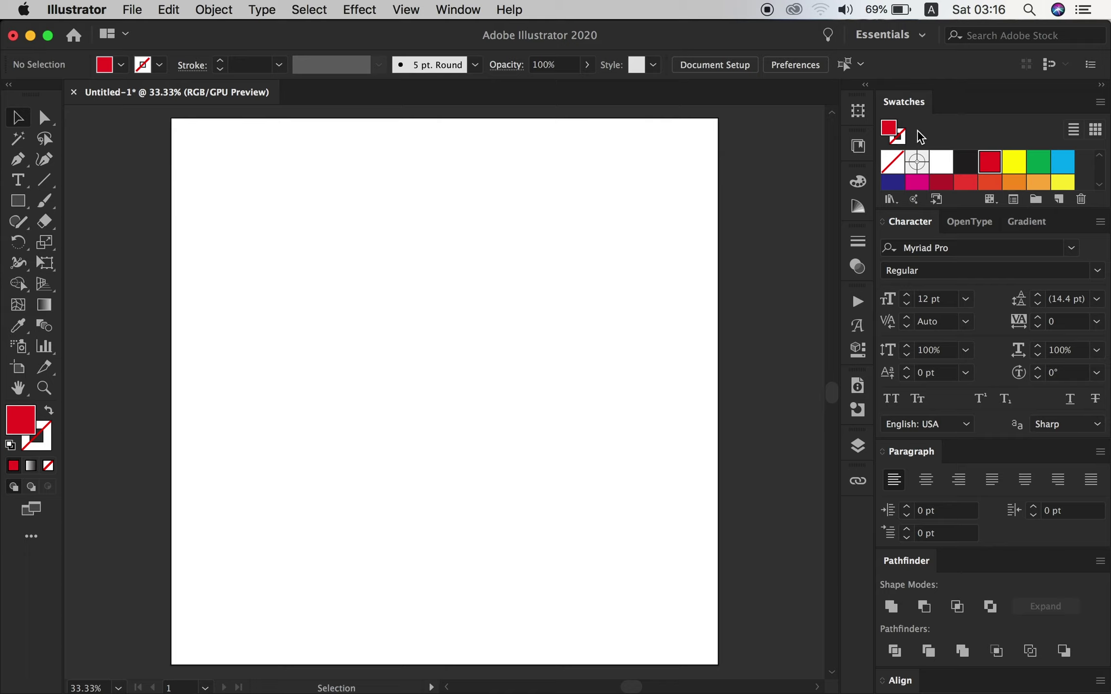
scroll(966, 171, down, 3)
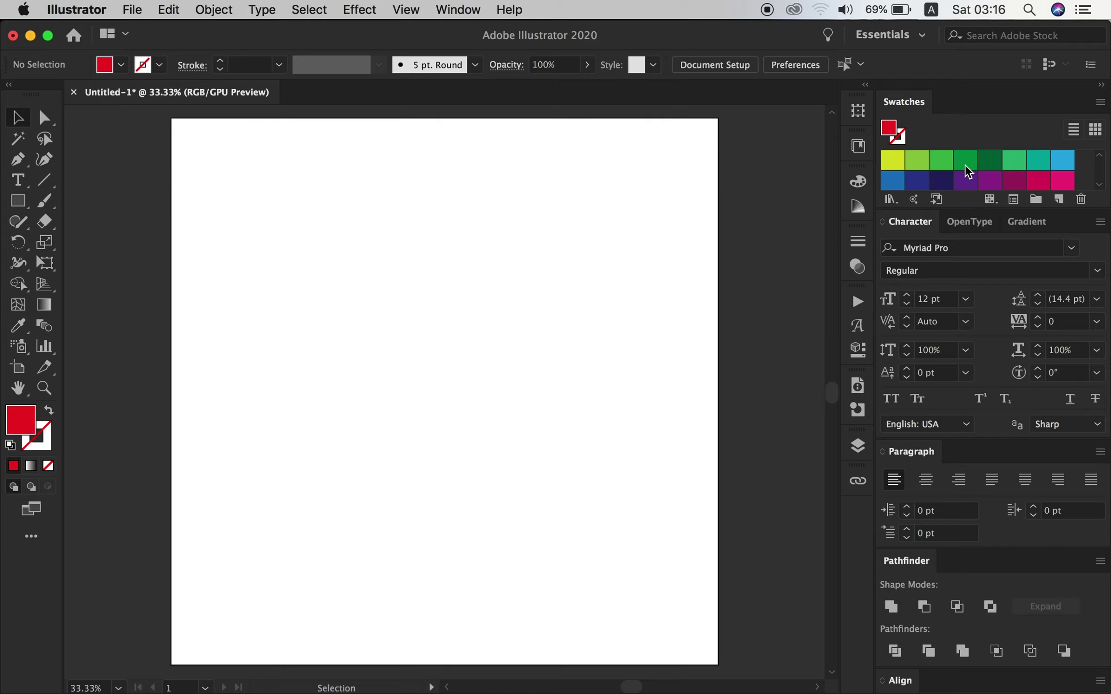
scroll(969, 172, up, 3)
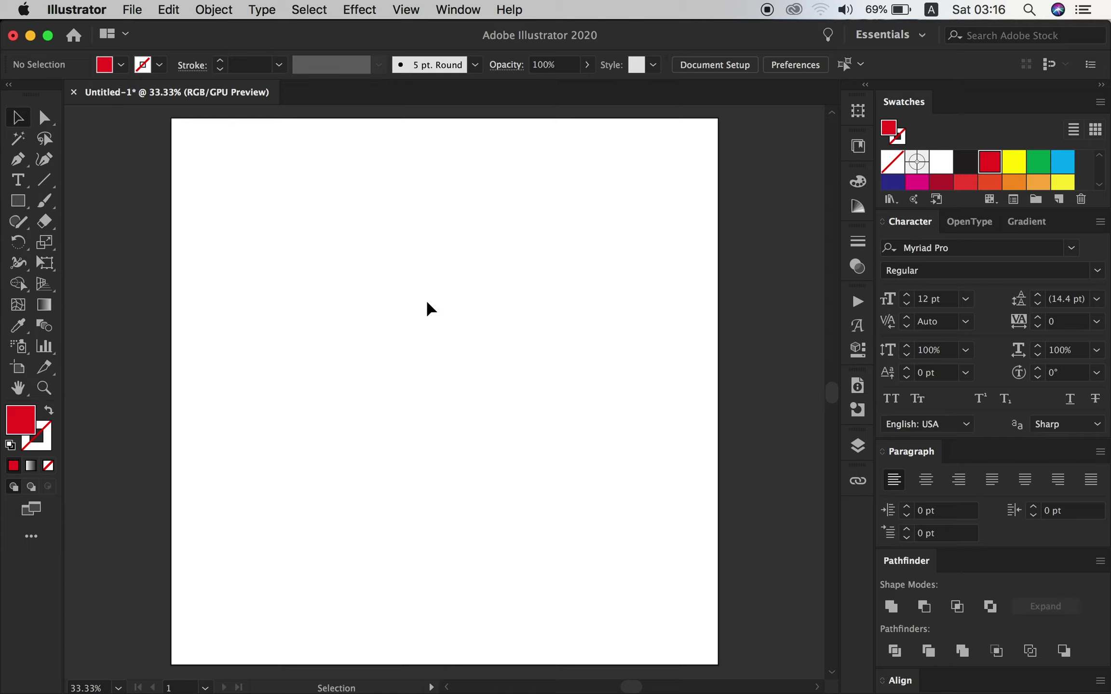
Place Lorem ipsum text near the artboard top, enlarge it to about 136 pt, and show the font list.
click(18, 179)
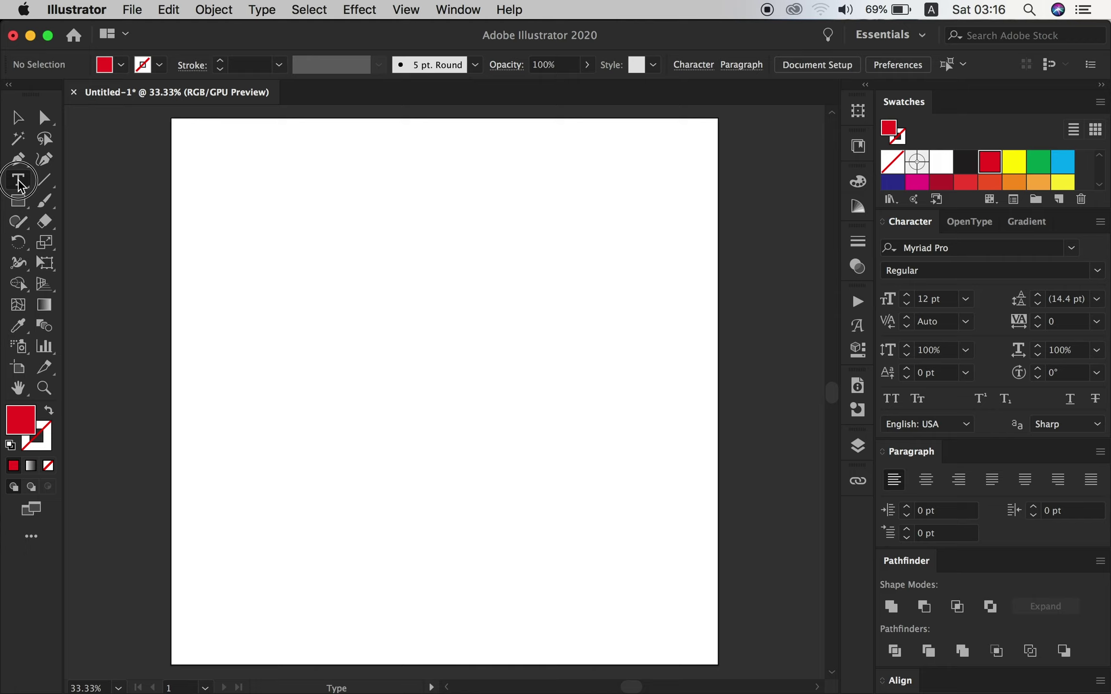
click(316, 236)
key(Escape)
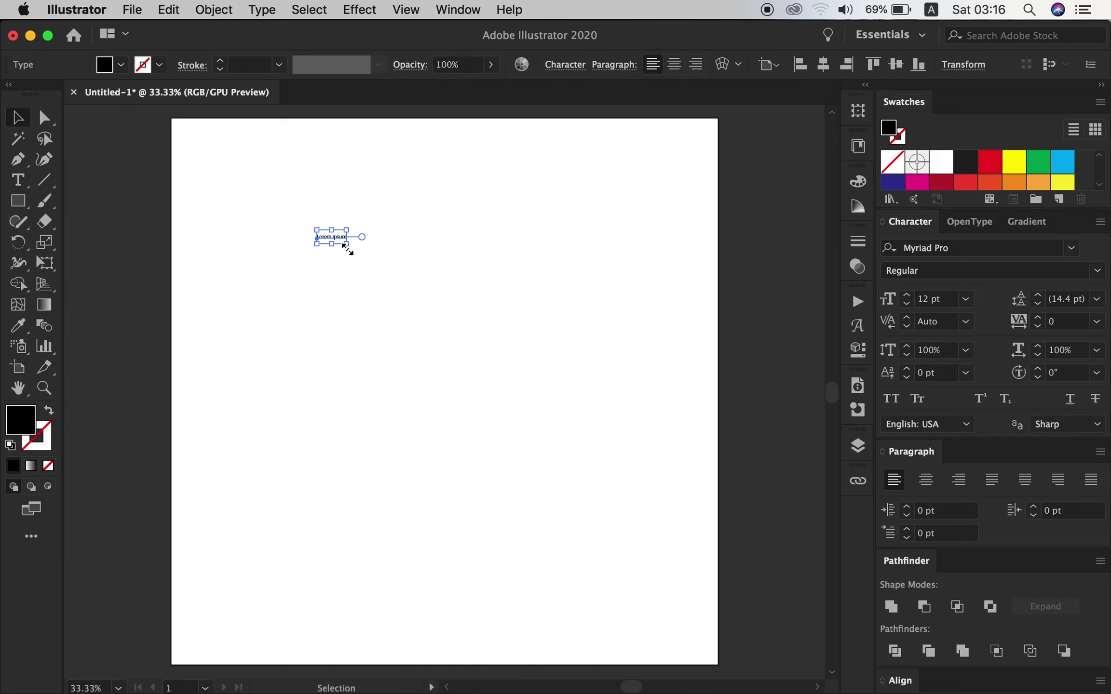
drag(347, 248, 651, 309)
drag(558, 297, 532, 315)
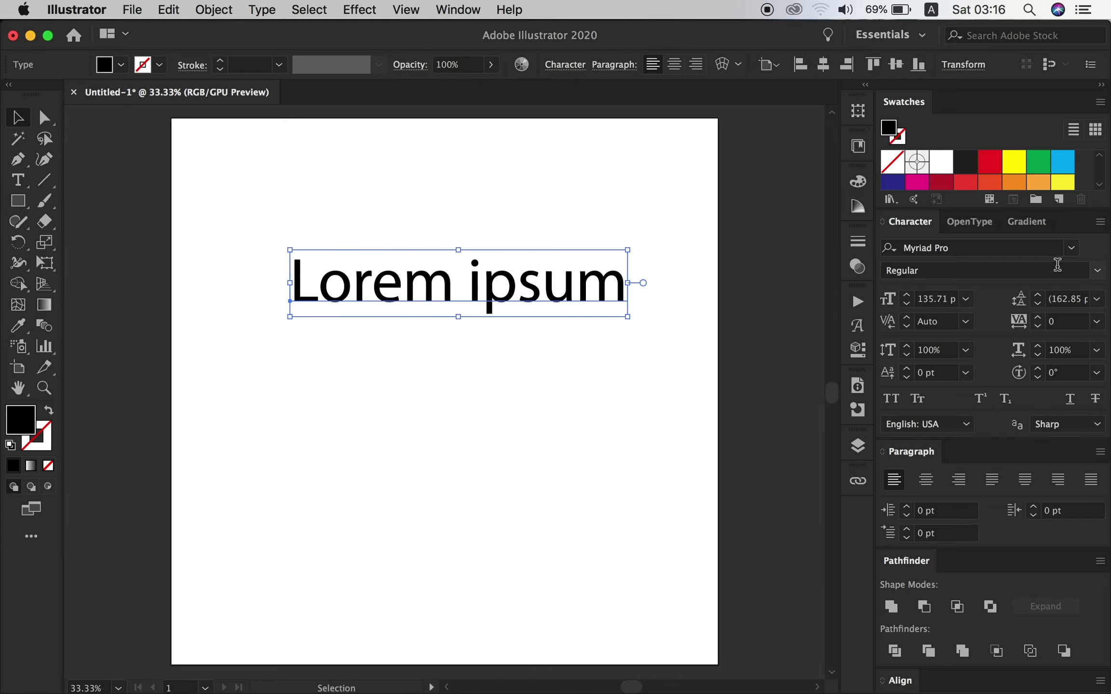
click(1071, 249)
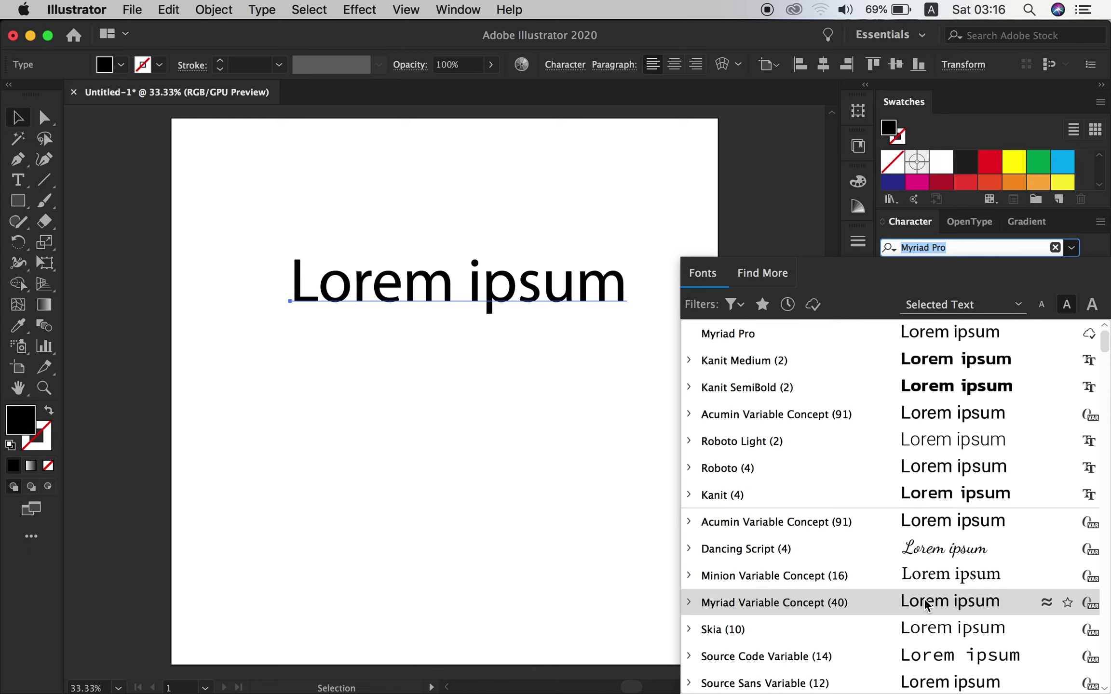
Apply Dancing Script to the Lorem ipsum text, colour it purple, and nudge it down-right.
click(928, 549)
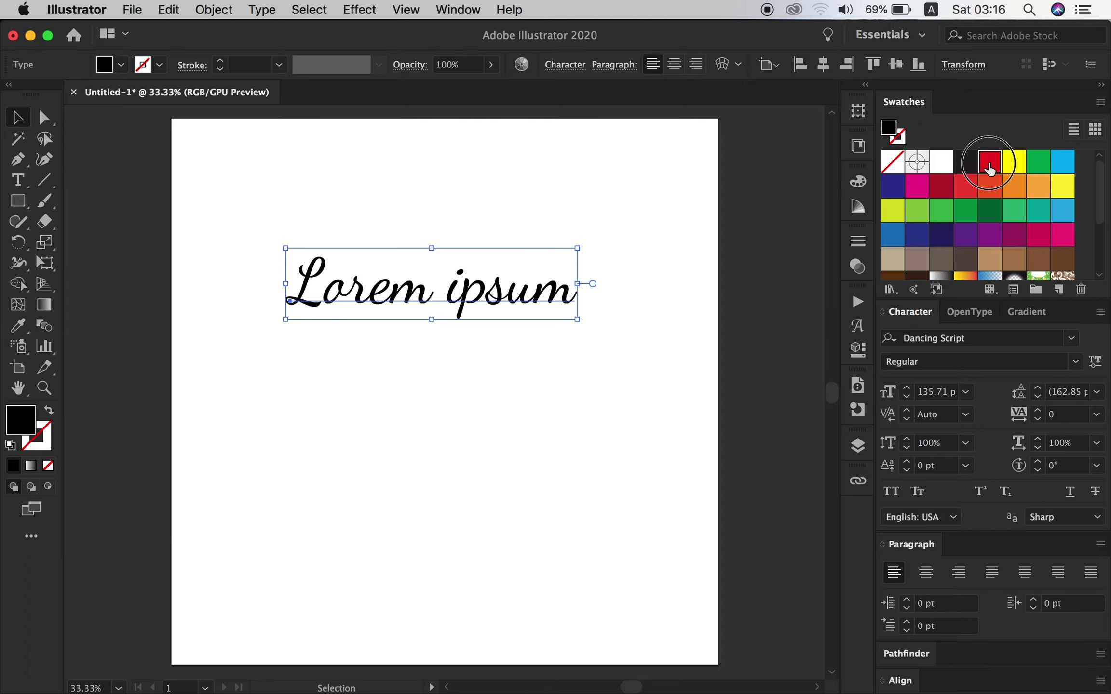
click(988, 164)
click(942, 190)
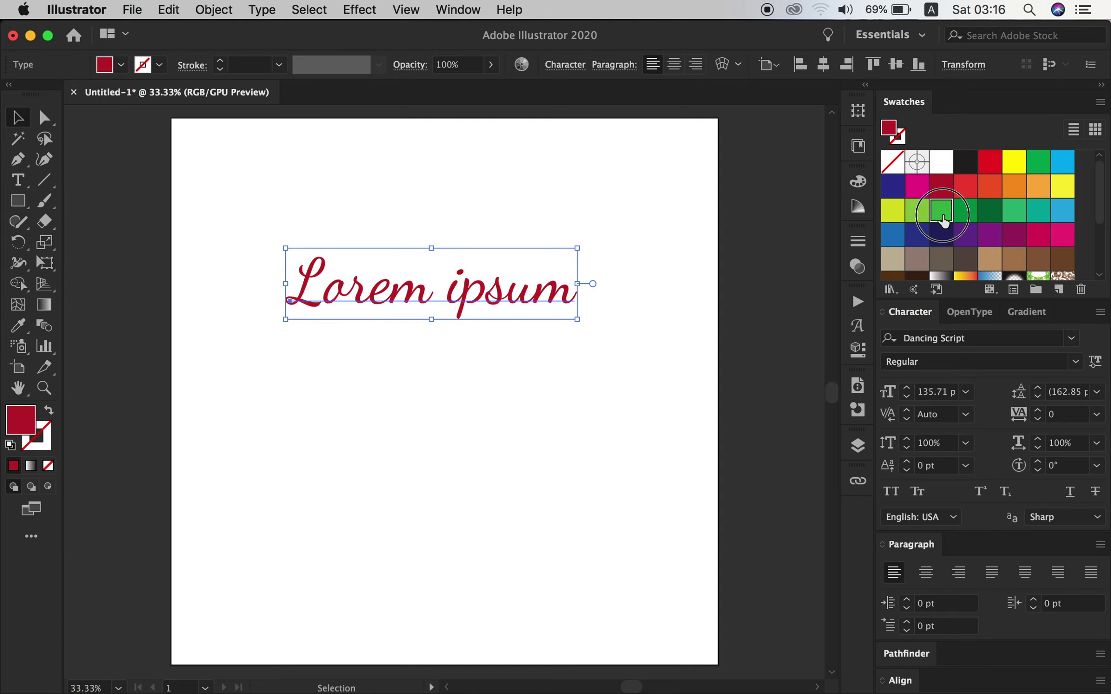
click(967, 212)
click(1017, 235)
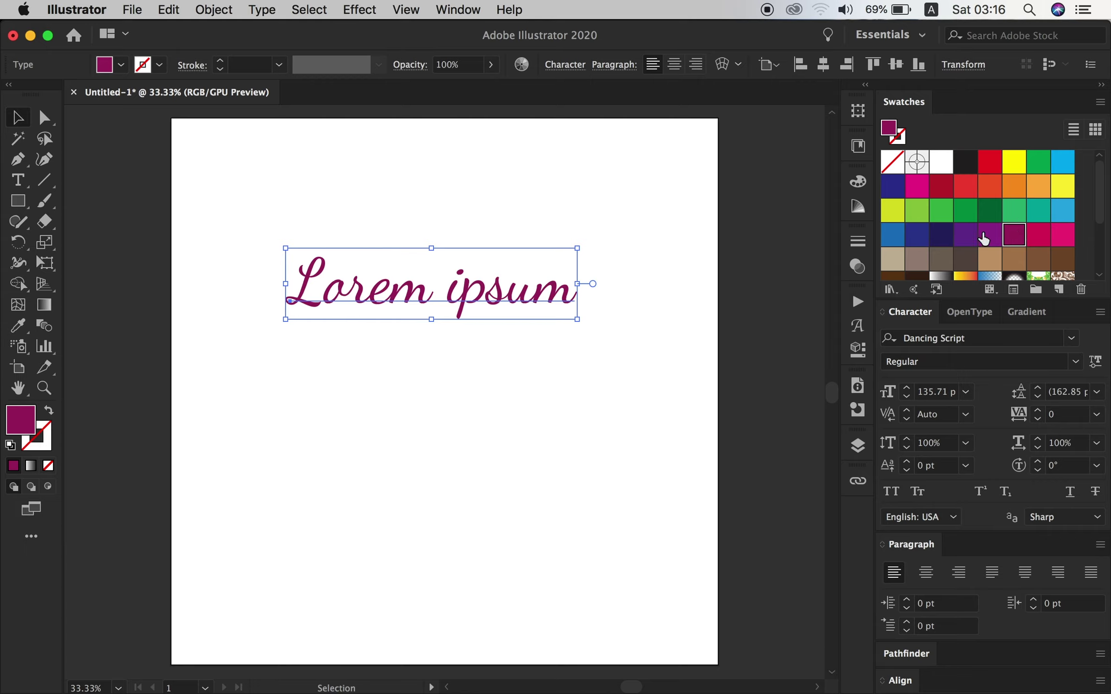
click(643, 215)
drag(520, 305, 537, 321)
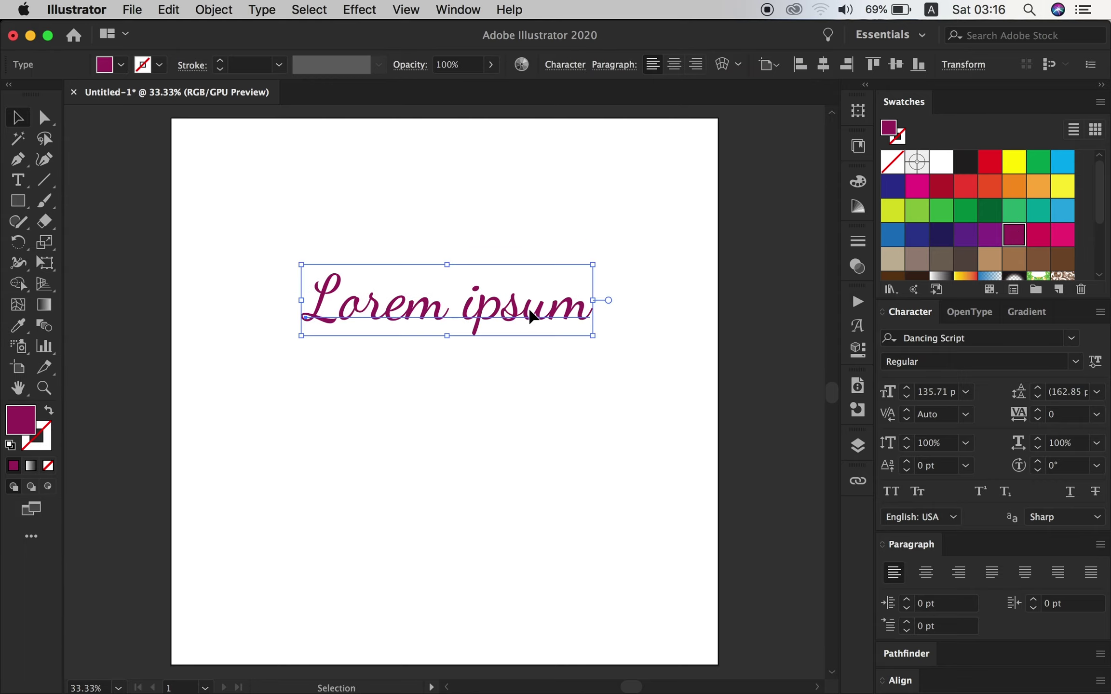